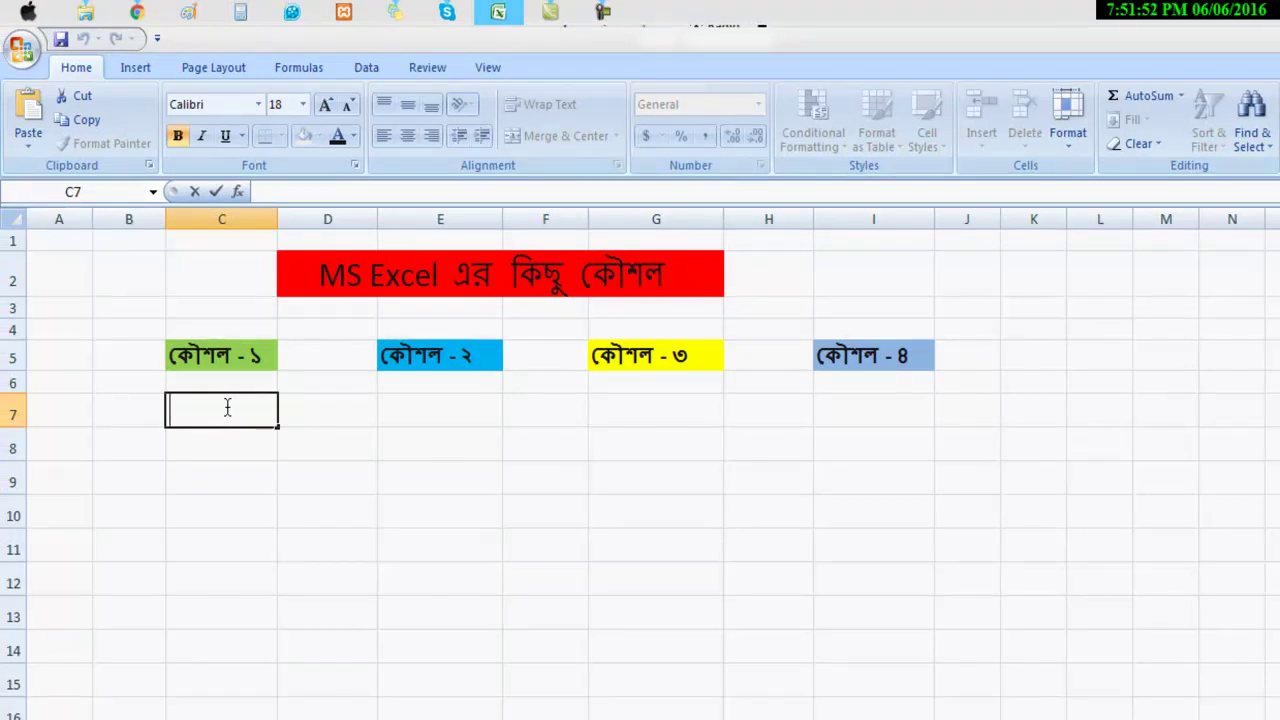
Enter the numbers 1, 2, 3 and 4 one by one in cells C7 to C10
text(1)
click(228, 453)
text(2)
click(256, 467)
text(3)
click(249, 512)
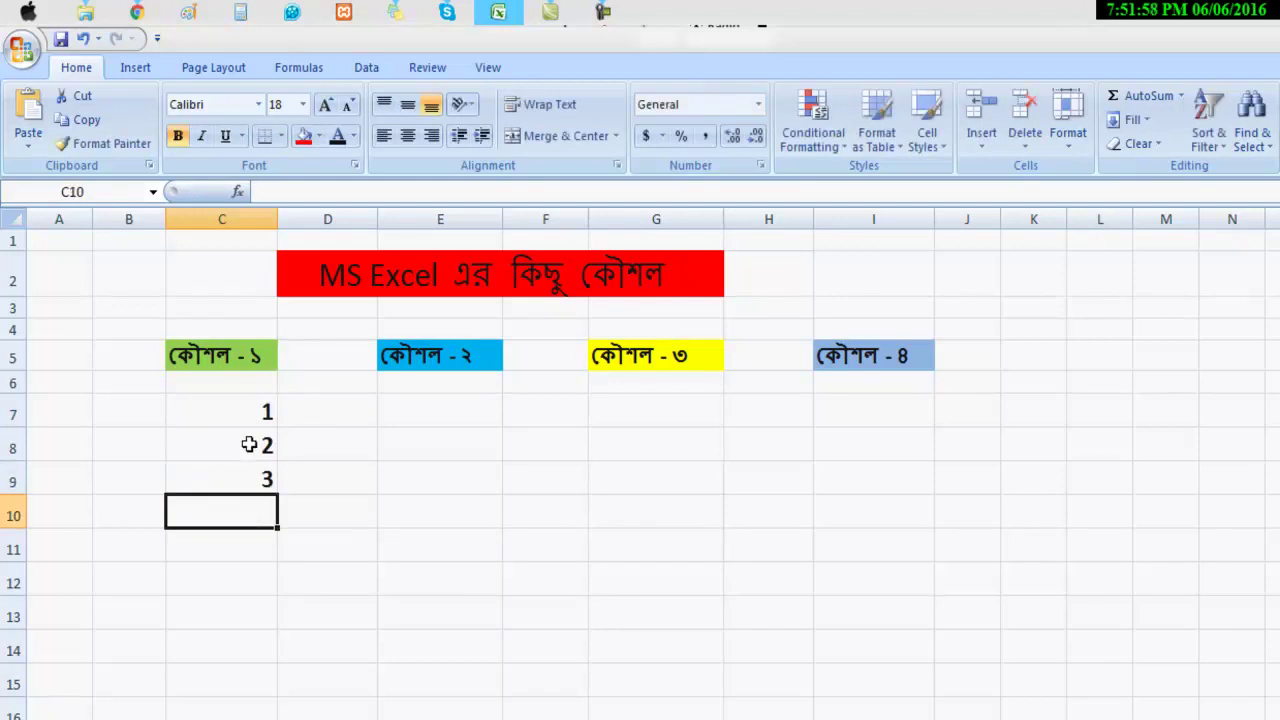
text(4)
key(ctrl+Return)
click(249, 543)
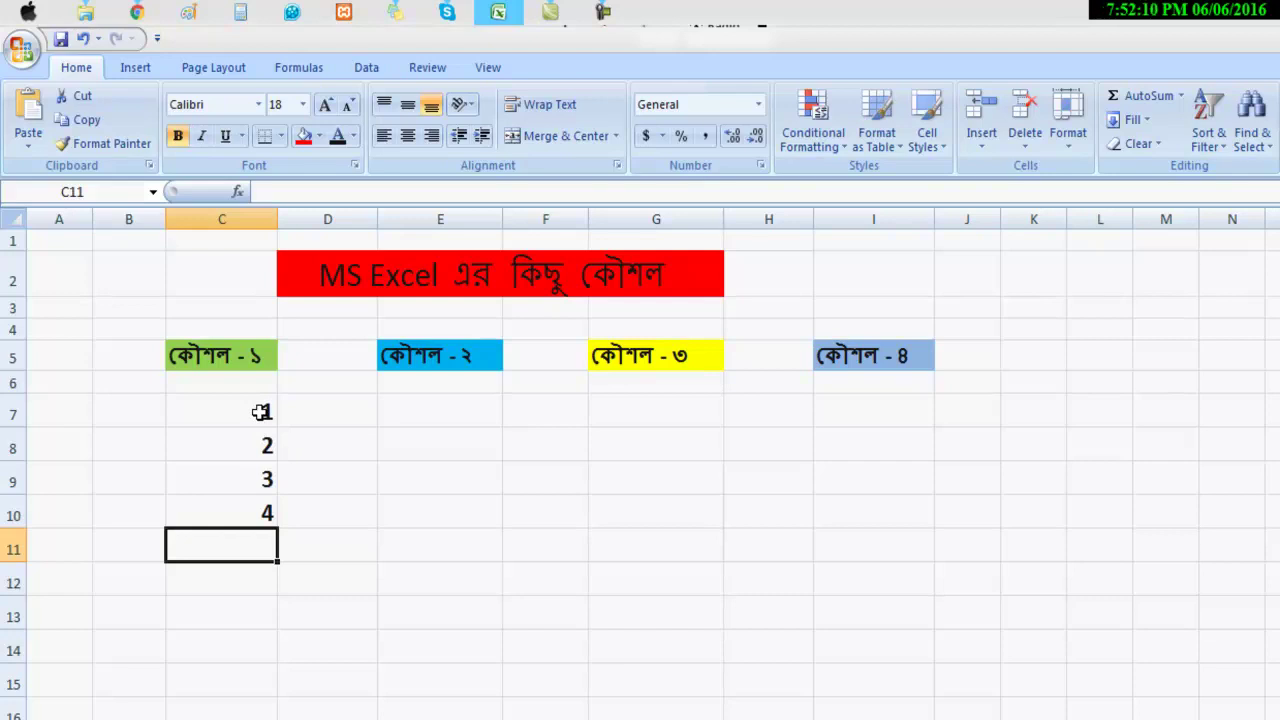
Clear the four numbers from cells C7 to C10
drag(254, 411, 260, 510)
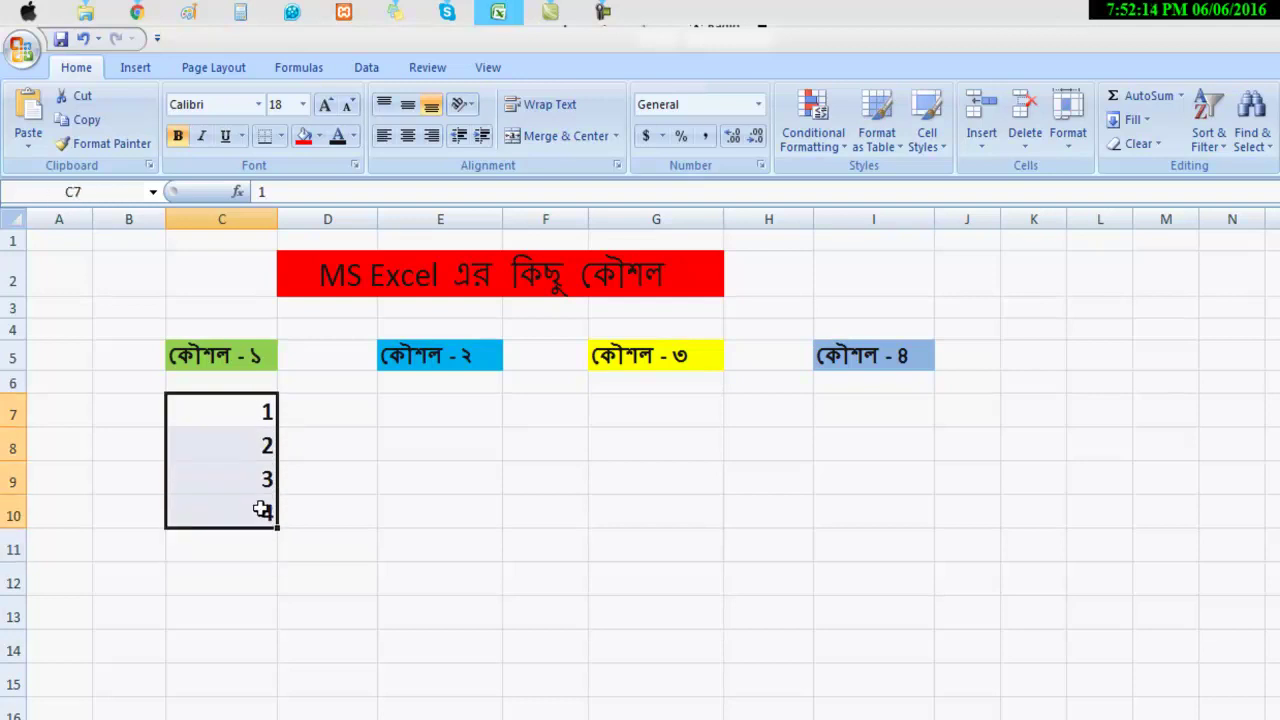
key(Delete)
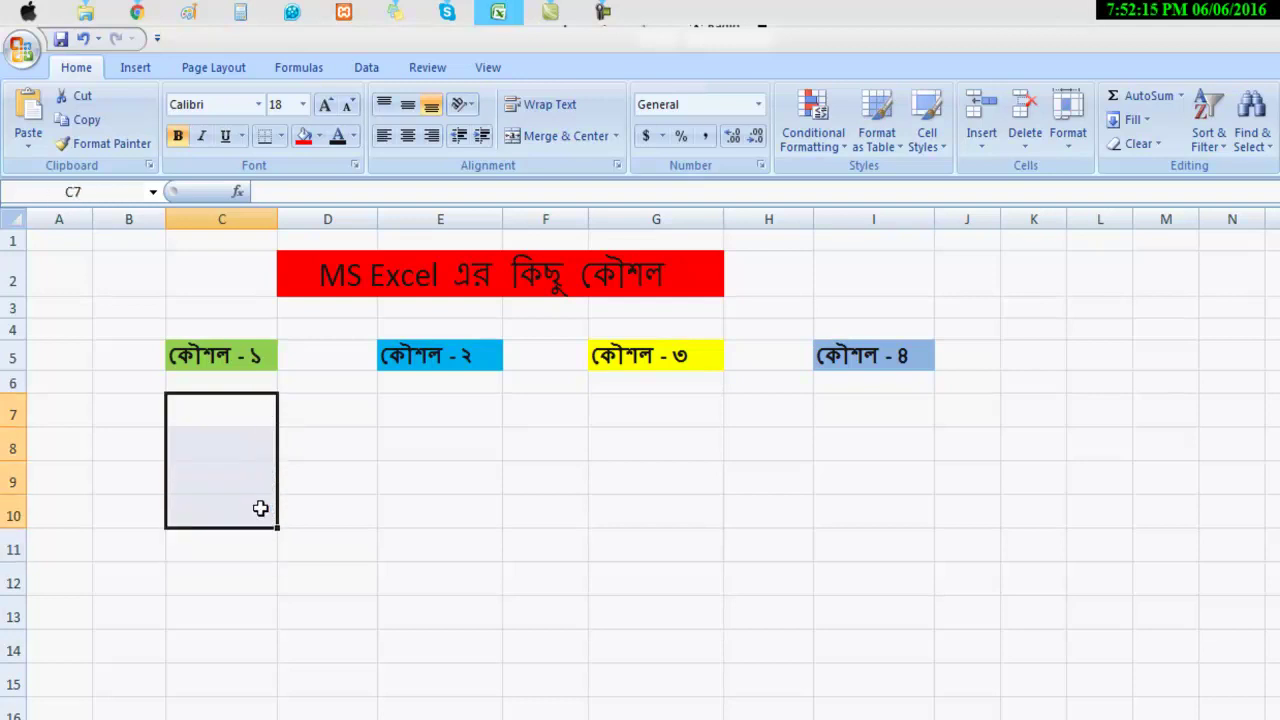
click(260, 615)
click(251, 414)
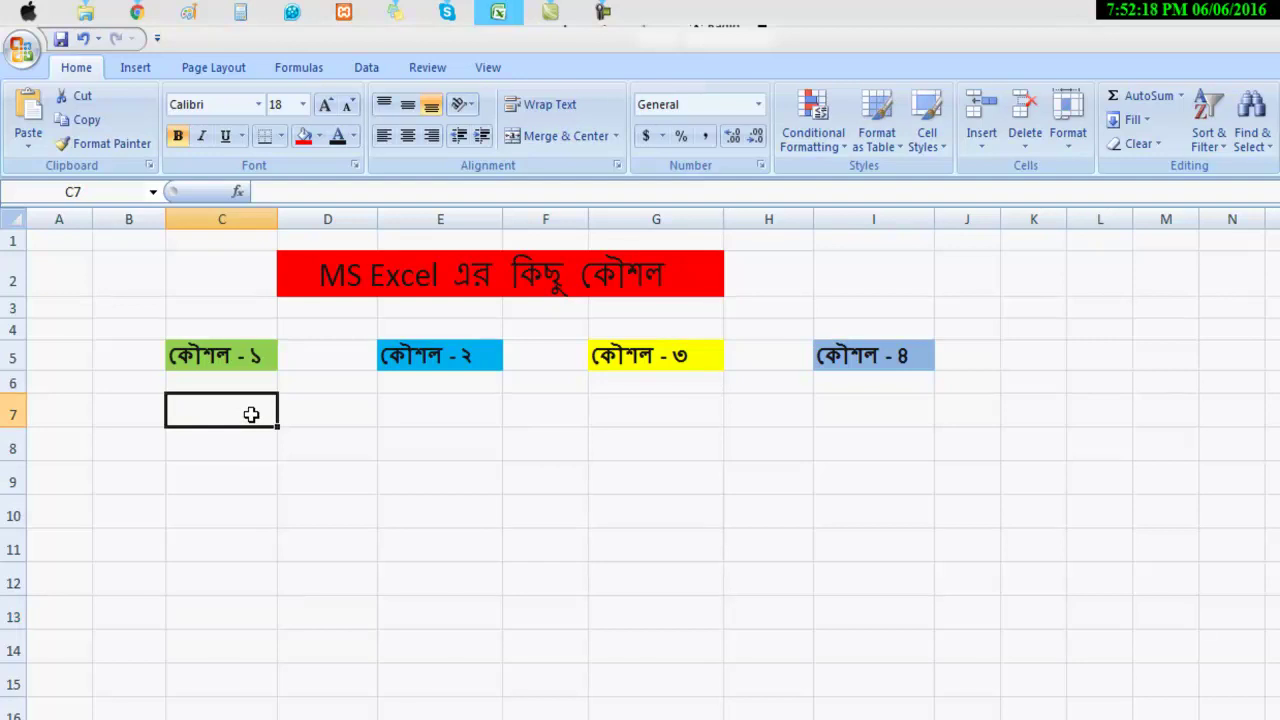
Enter 1 in C7 and 2 in C8, and extend both cells as a number series down column C to at least row 16
double_click(254, 411)
text(1)
key(Return)
text(2)
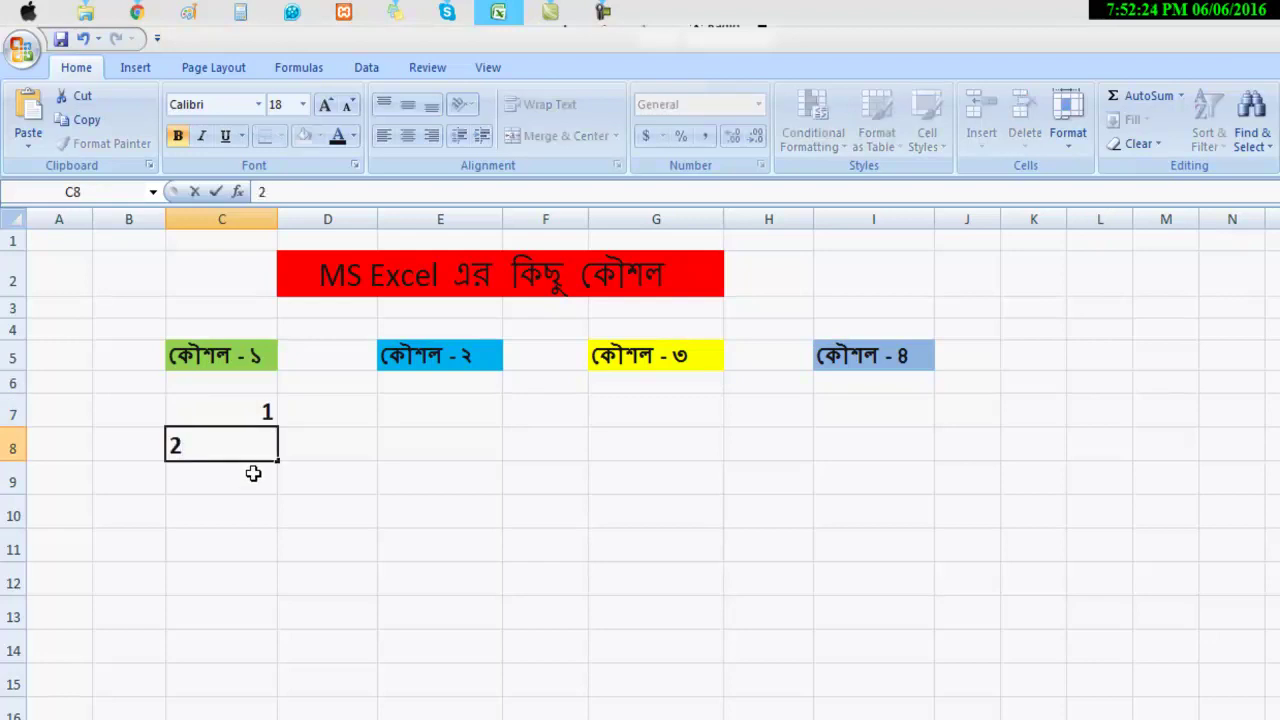
key(Return)
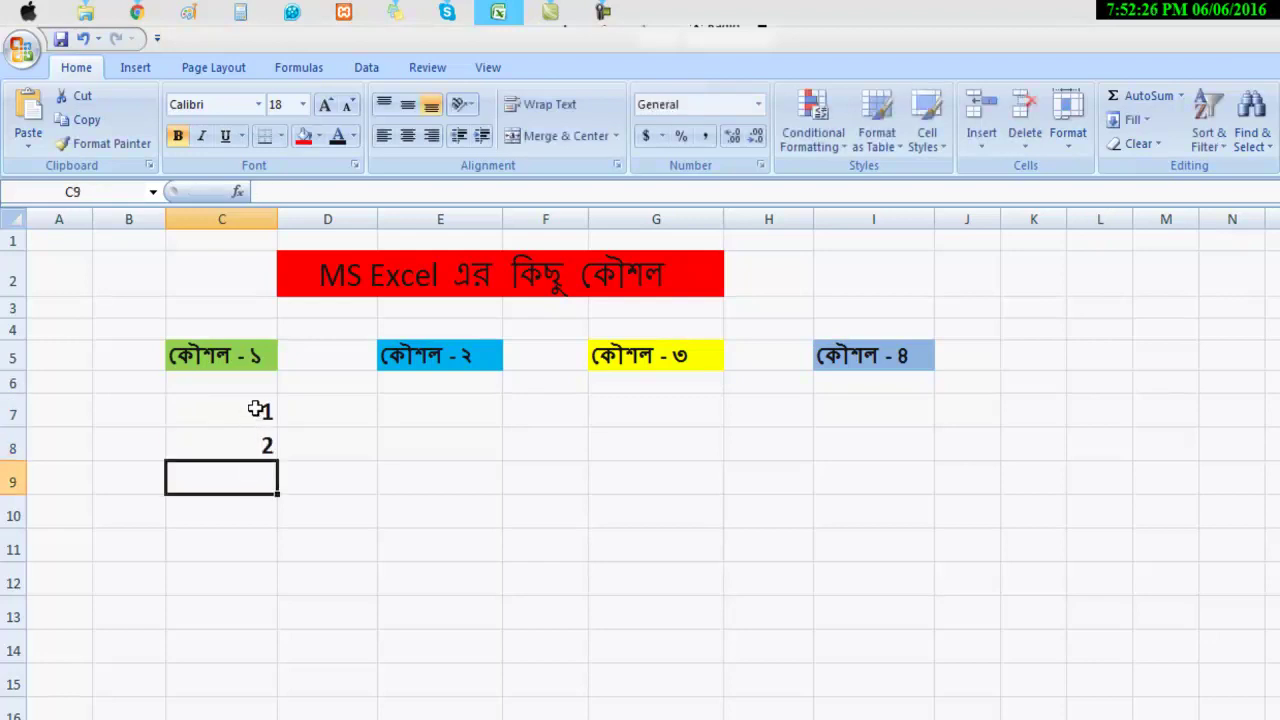
drag(256, 409, 254, 445)
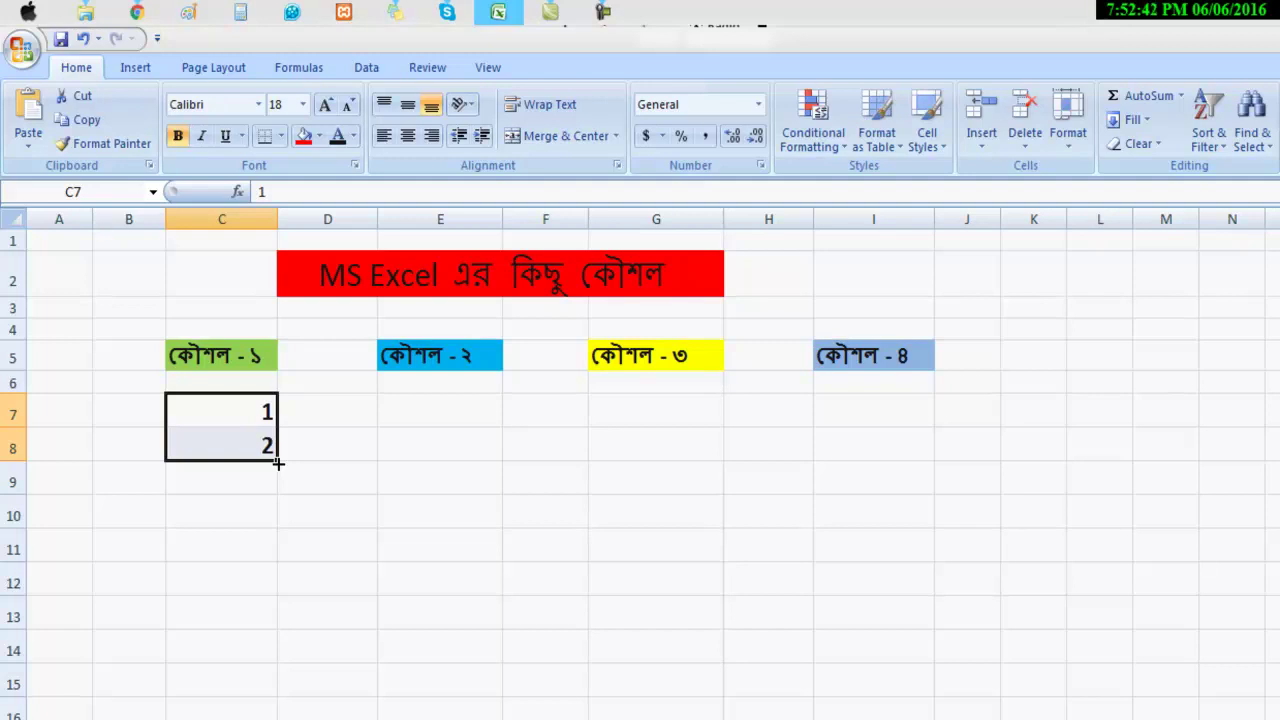
drag(278, 466, 295, 700)
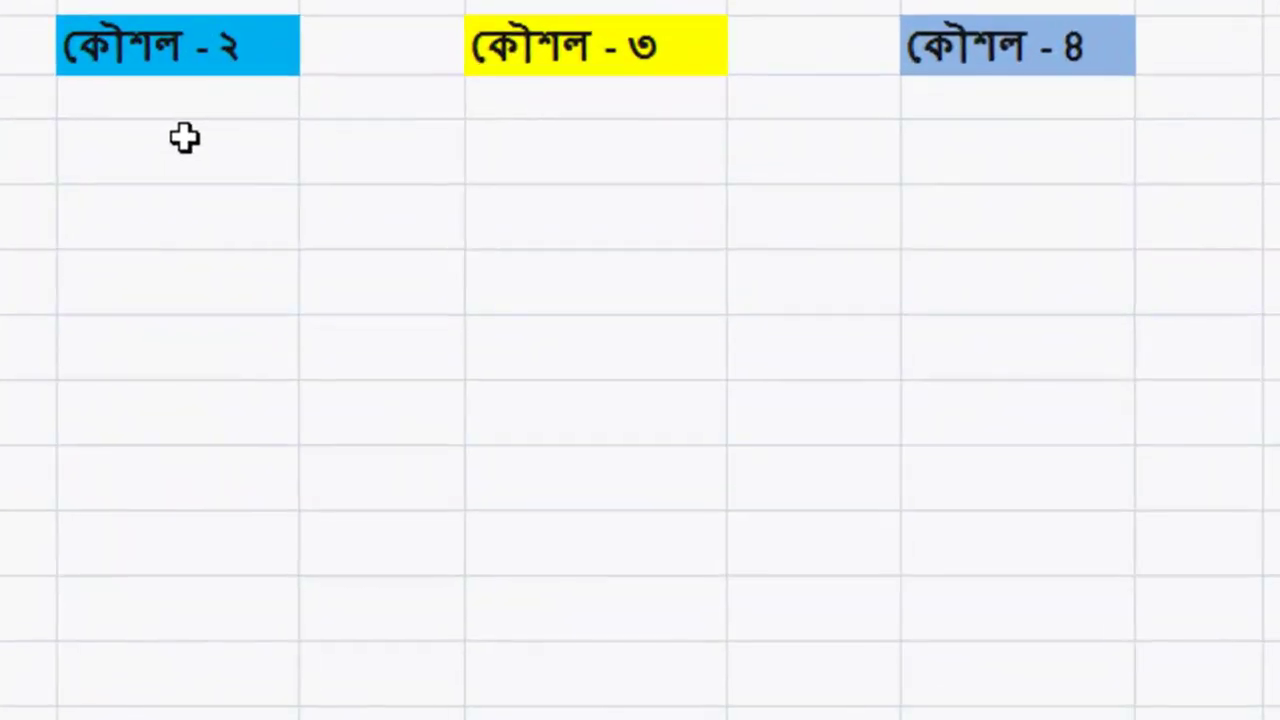
Enter the date 6/5/2016 in cell E7 beneath the কৌশল - ২ heading
click(184, 138)
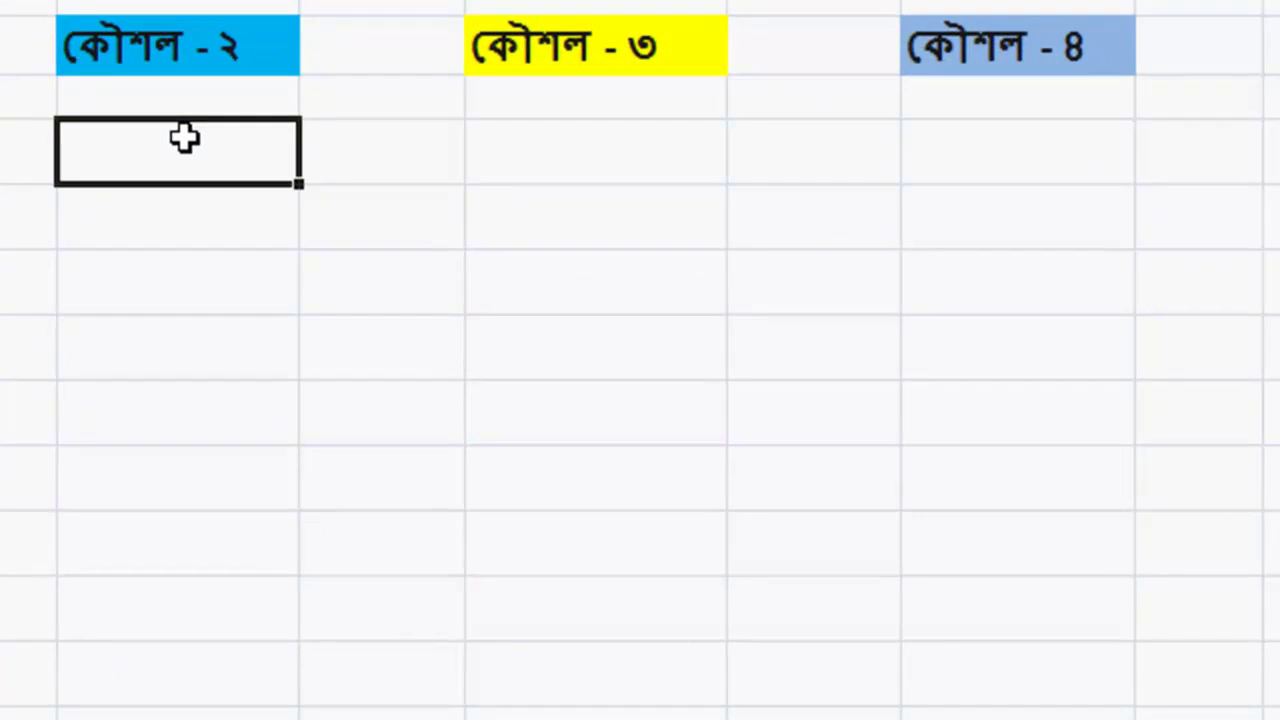
double_click(184, 138)
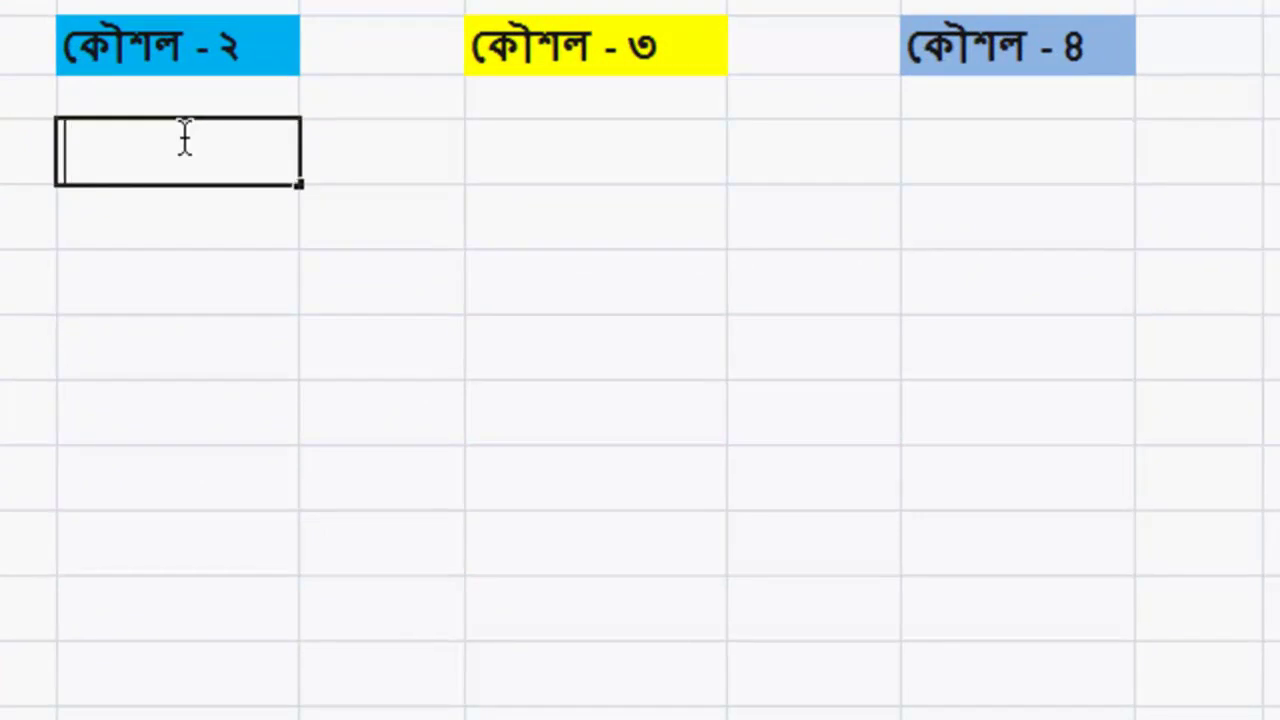
click(242, 232)
click(242, 138)
click(254, 240)
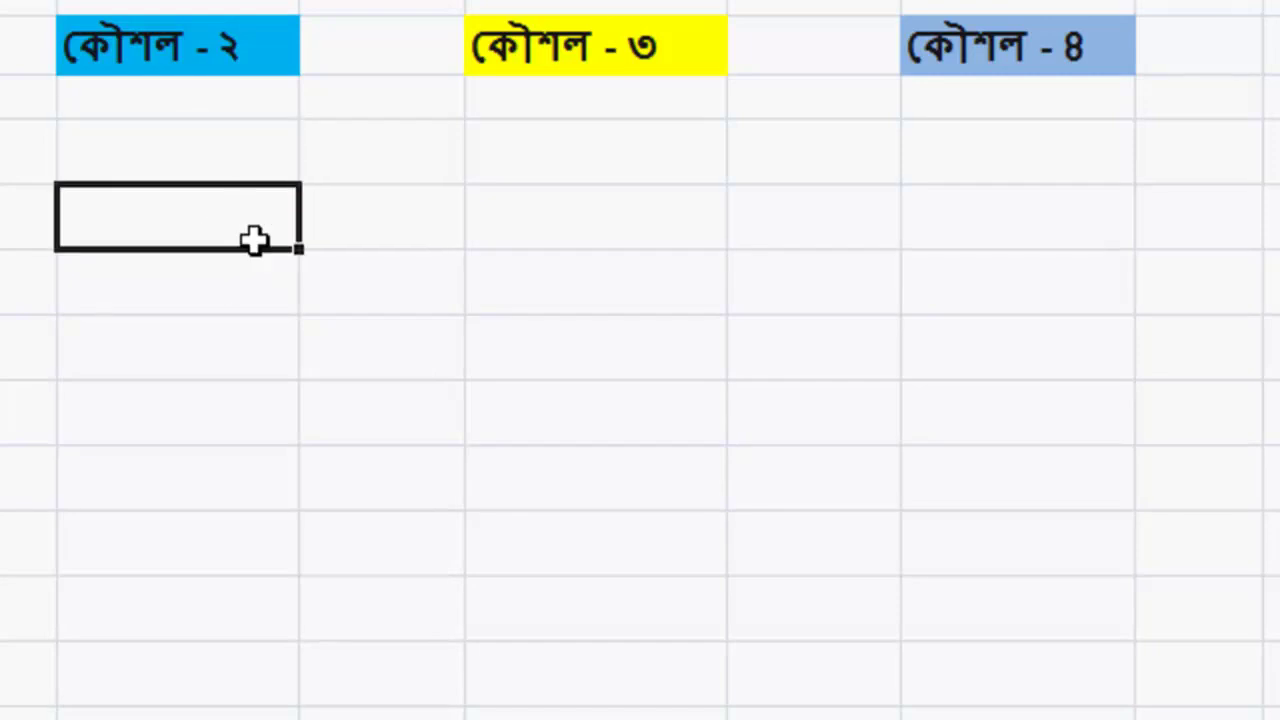
double_click(238, 166)
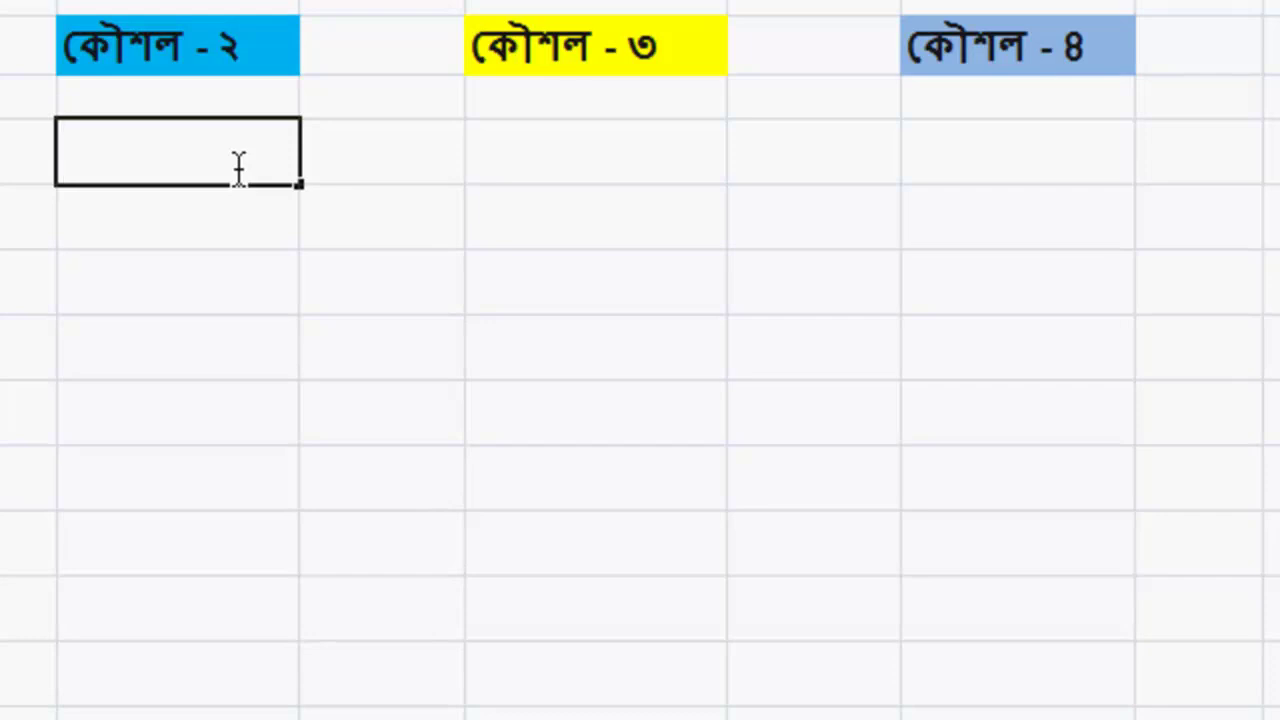
text(6/)
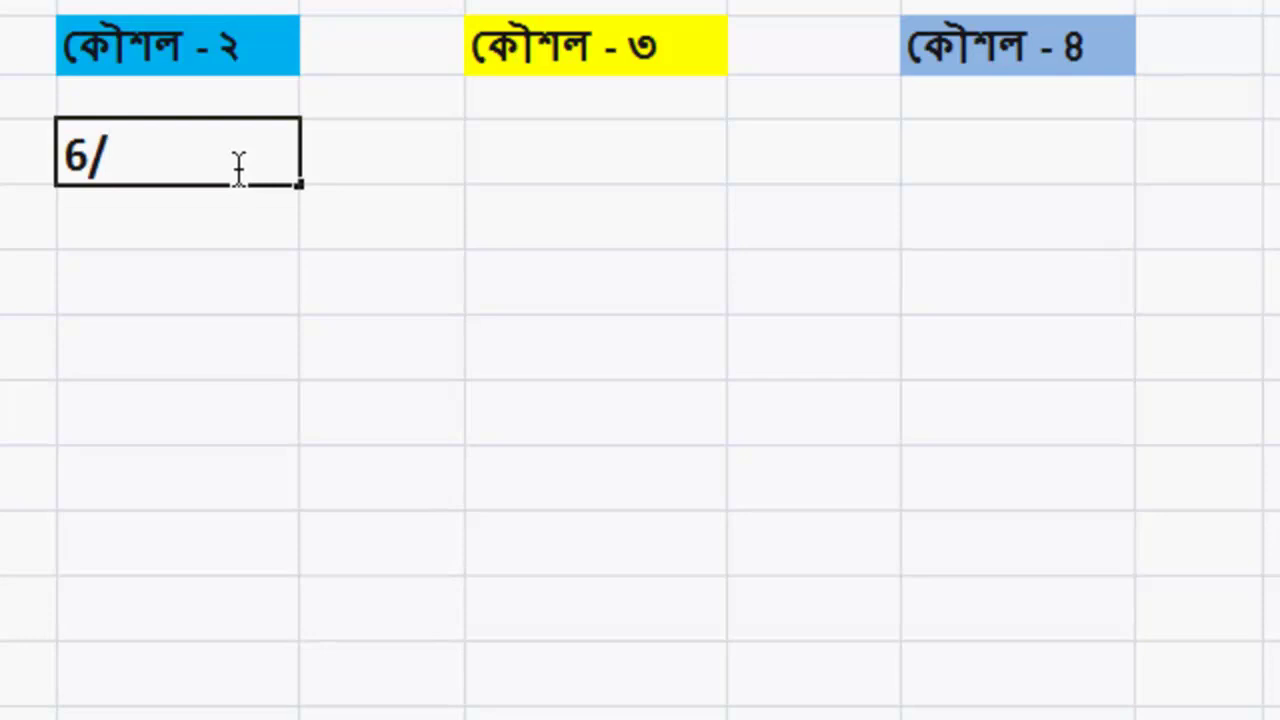
text(5)
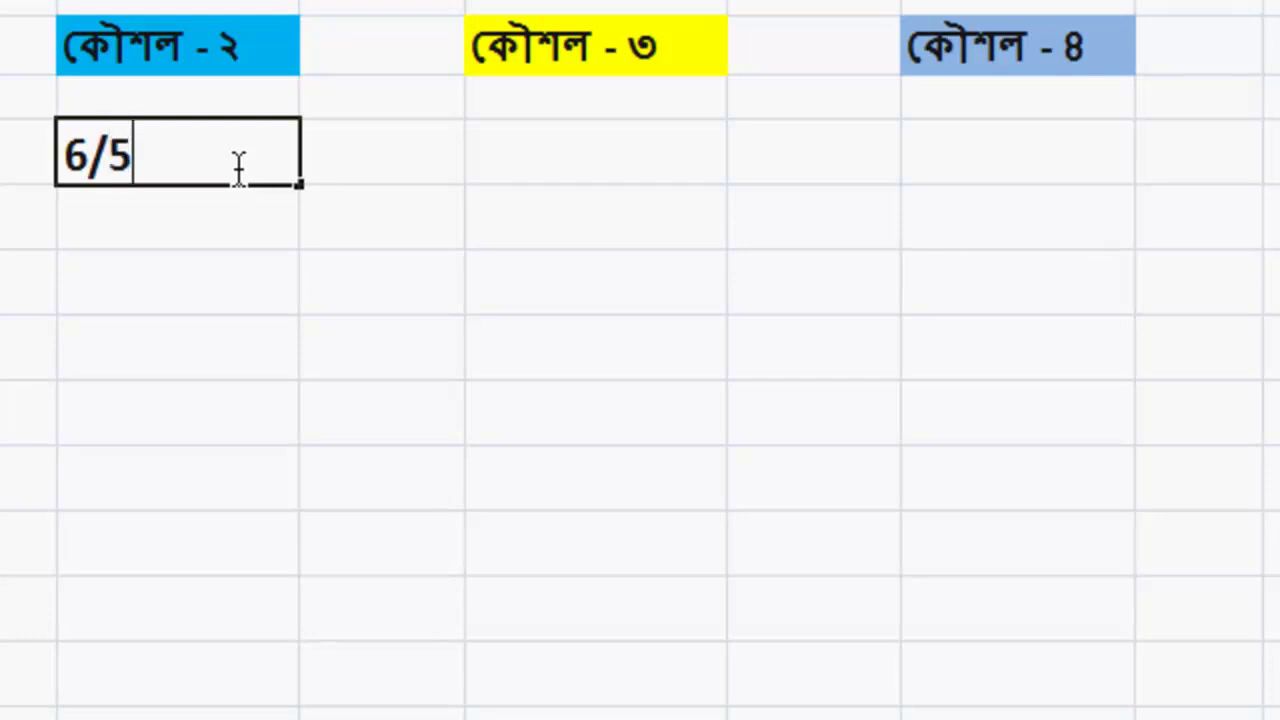
text(/2016)
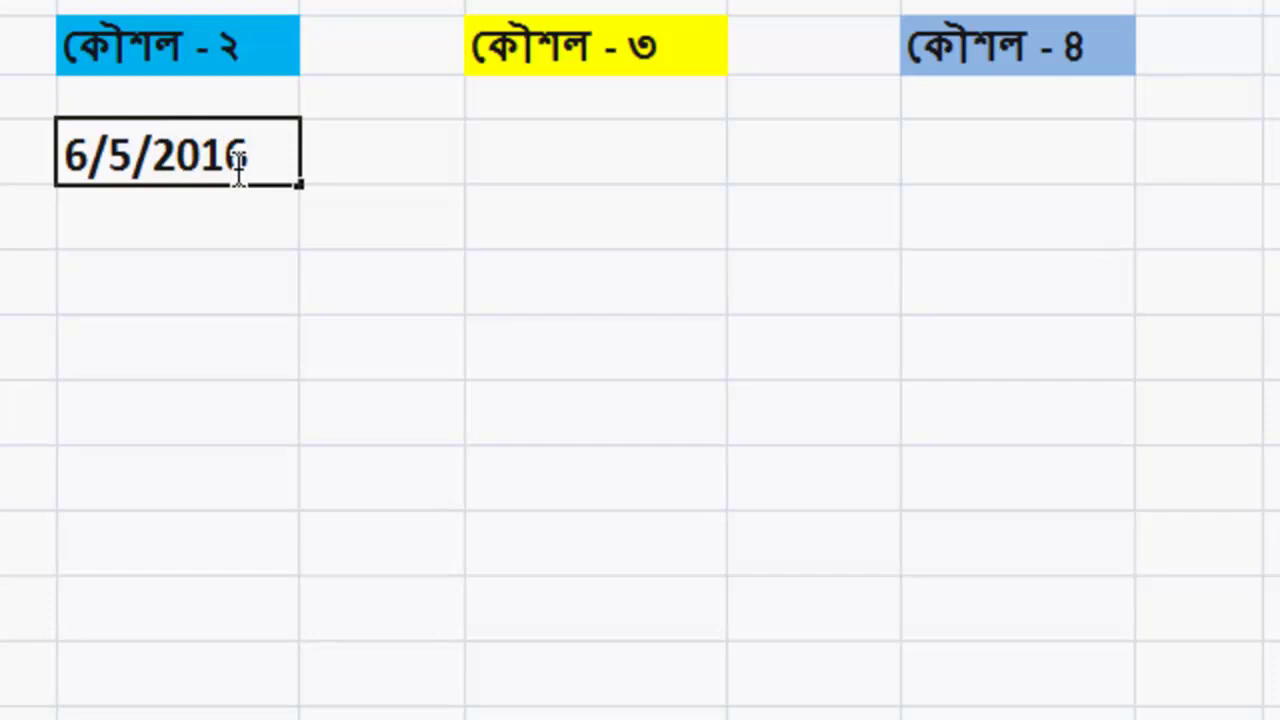
click(187, 222)
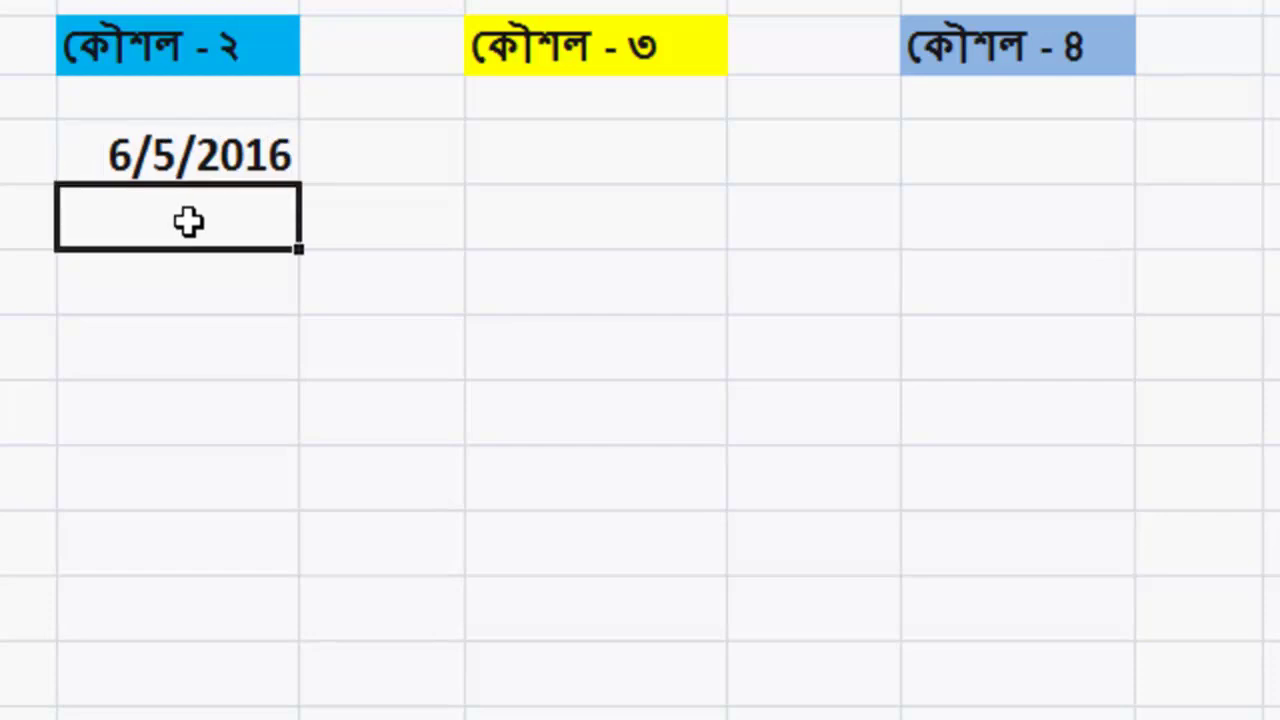
Auto-fill consecutive dates from E7 down column E to at least row 16
click(229, 158)
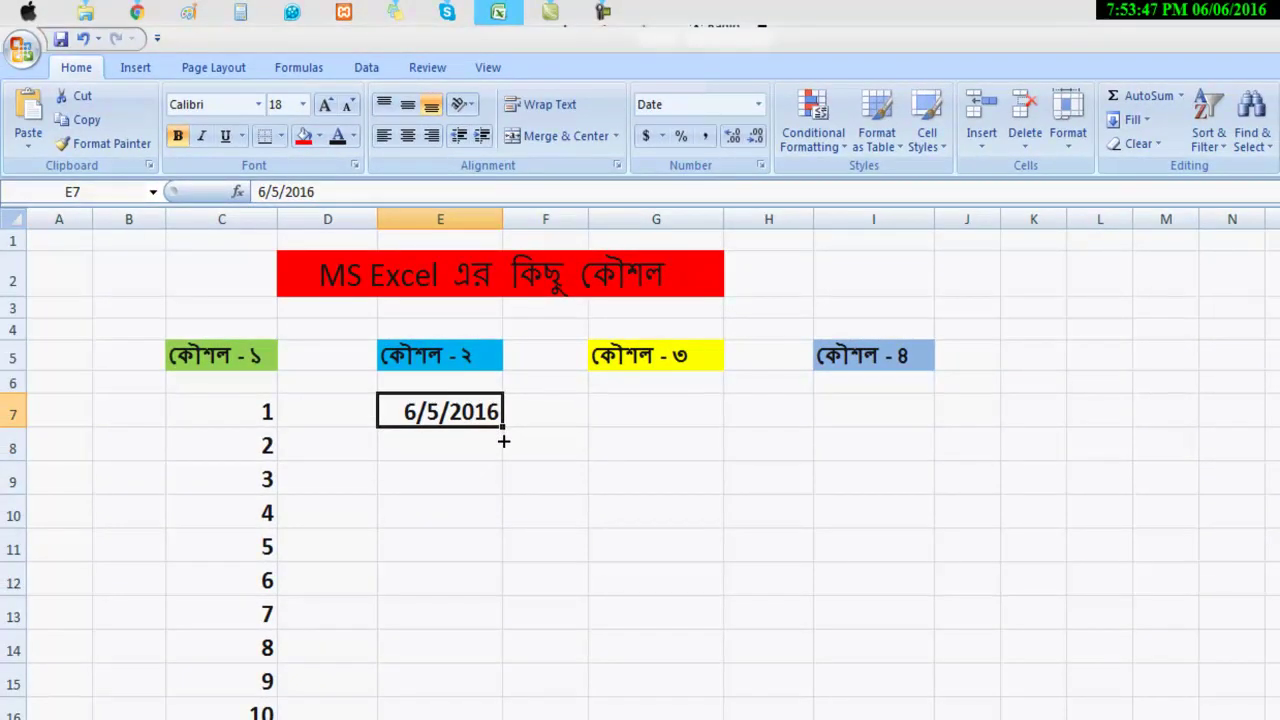
drag(503, 441, 498, 719)
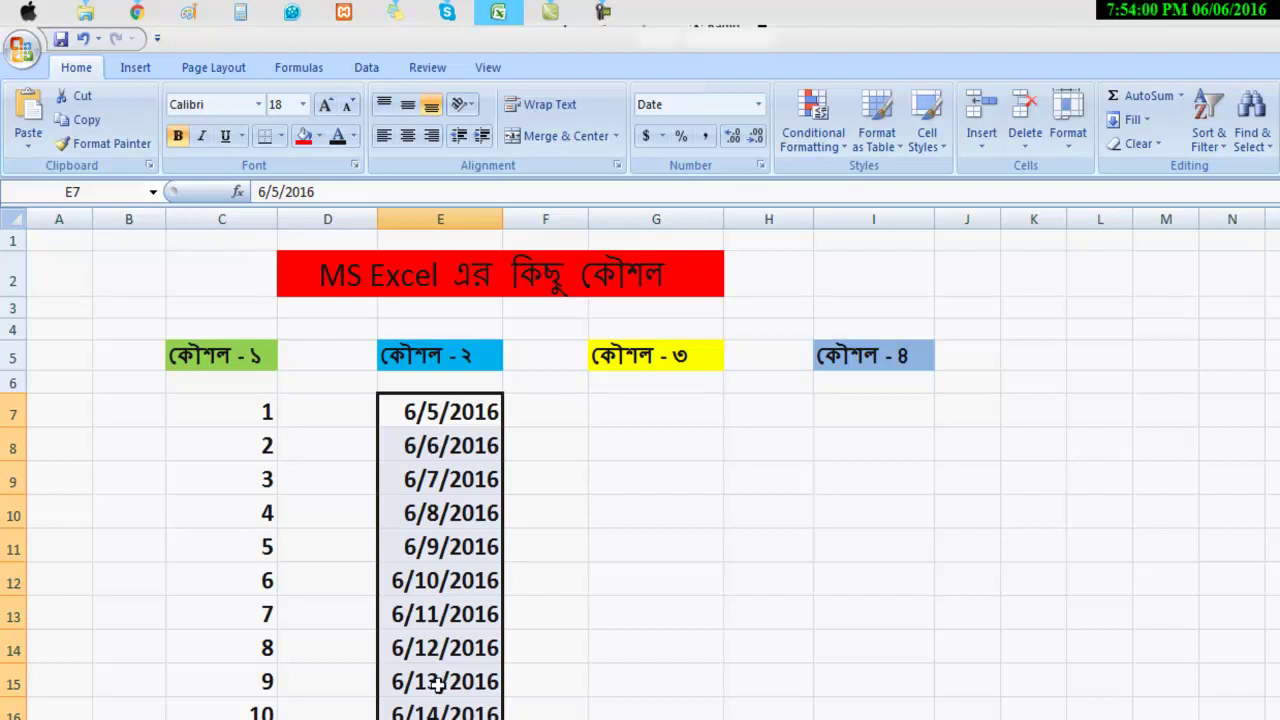
click(435, 471)
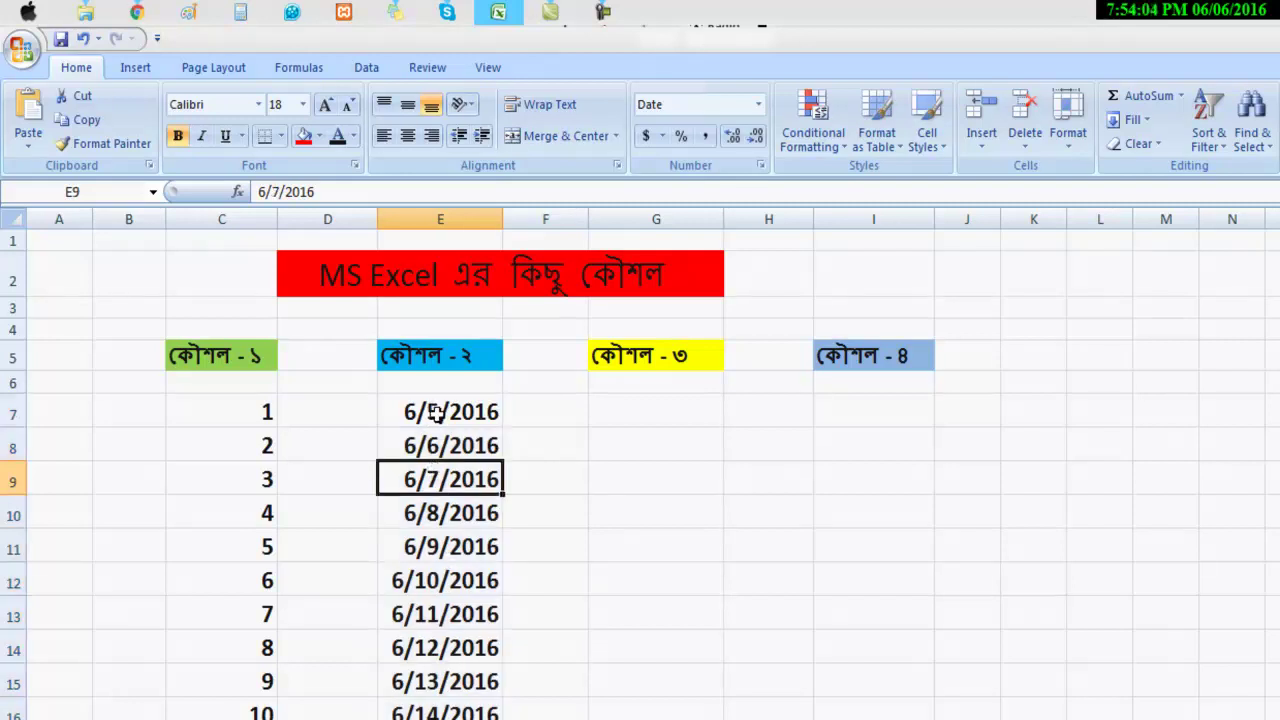
click(437, 405)
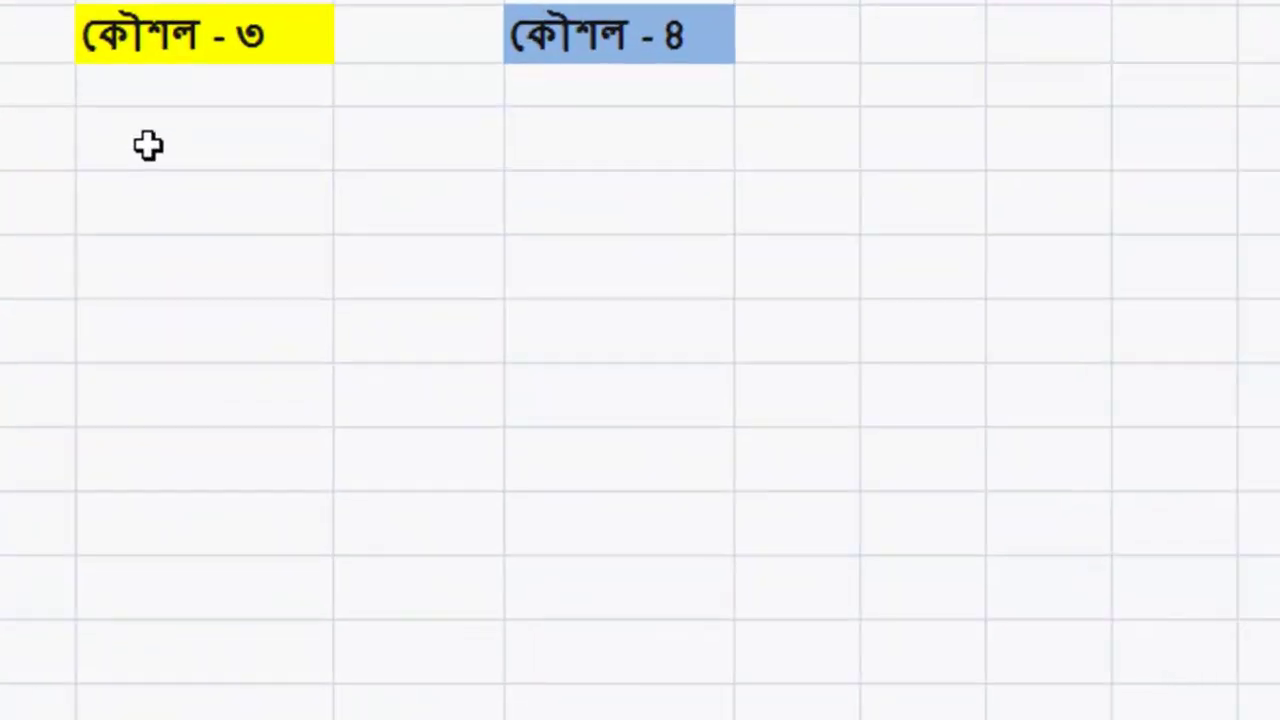
Enter Saturday in cell G7 beneath the কৌশল - ৩ heading
click(627, 414)
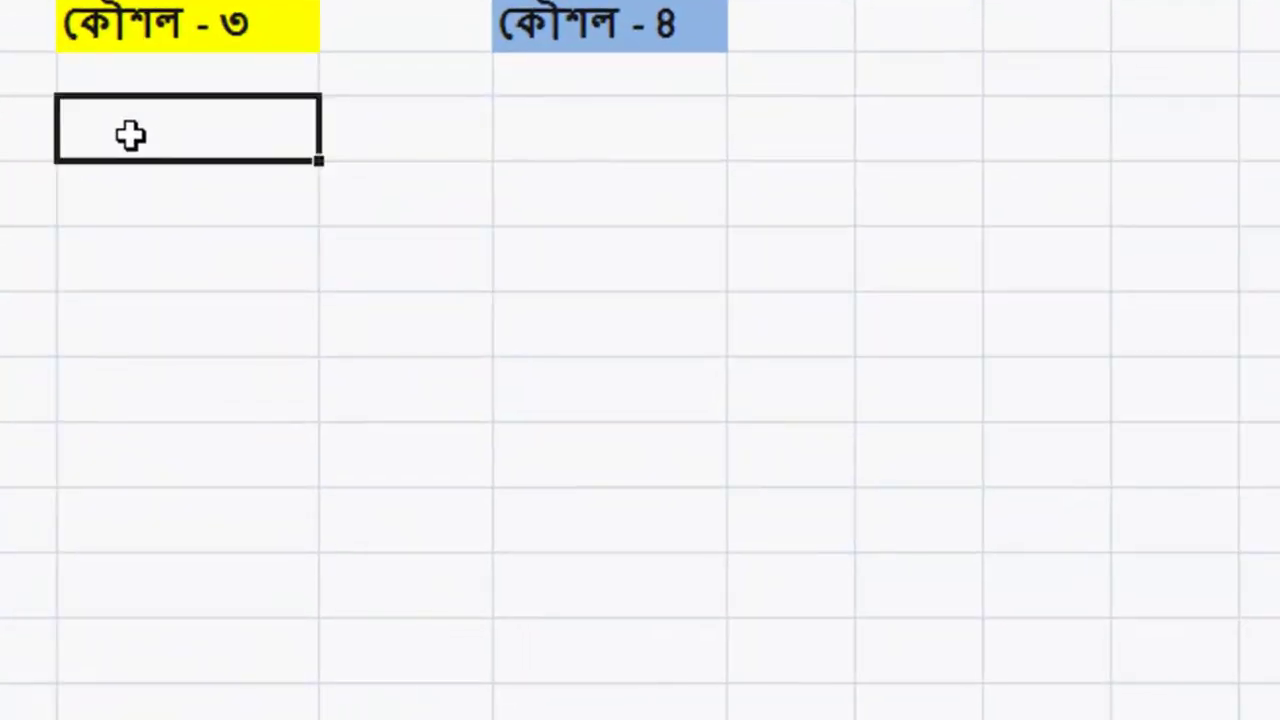
double_click(130, 135)
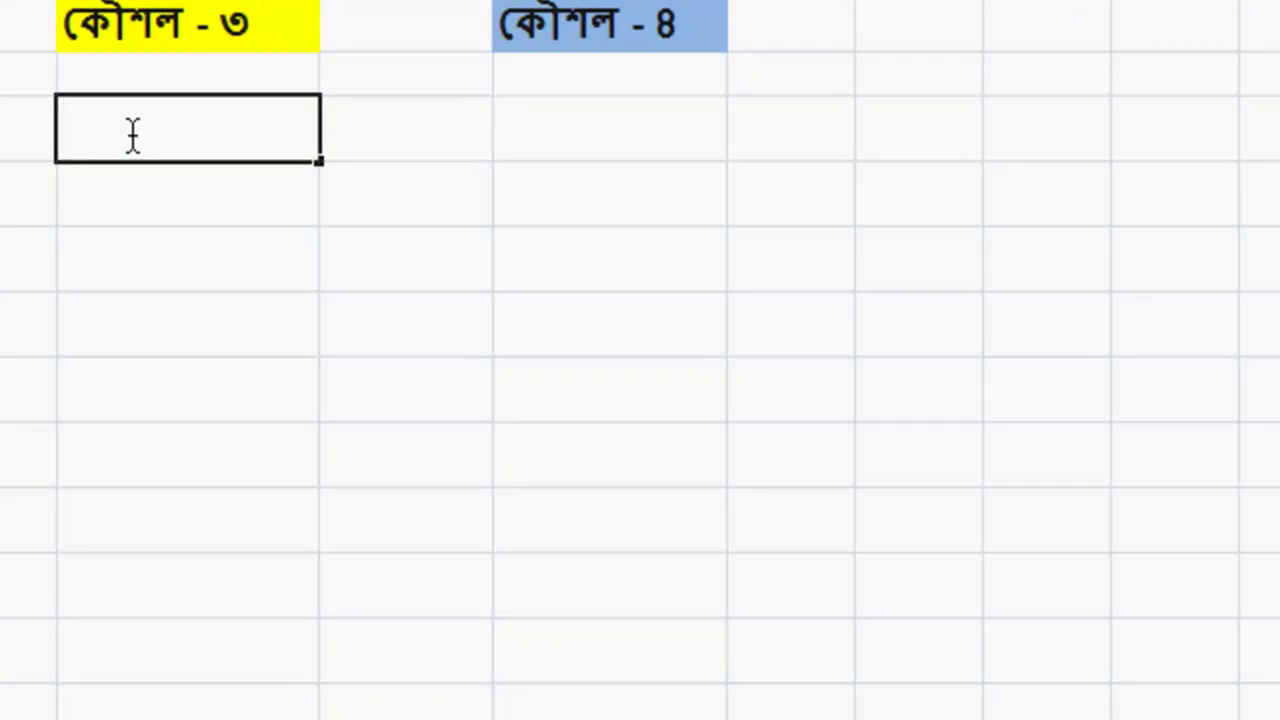
text(Saturdat)
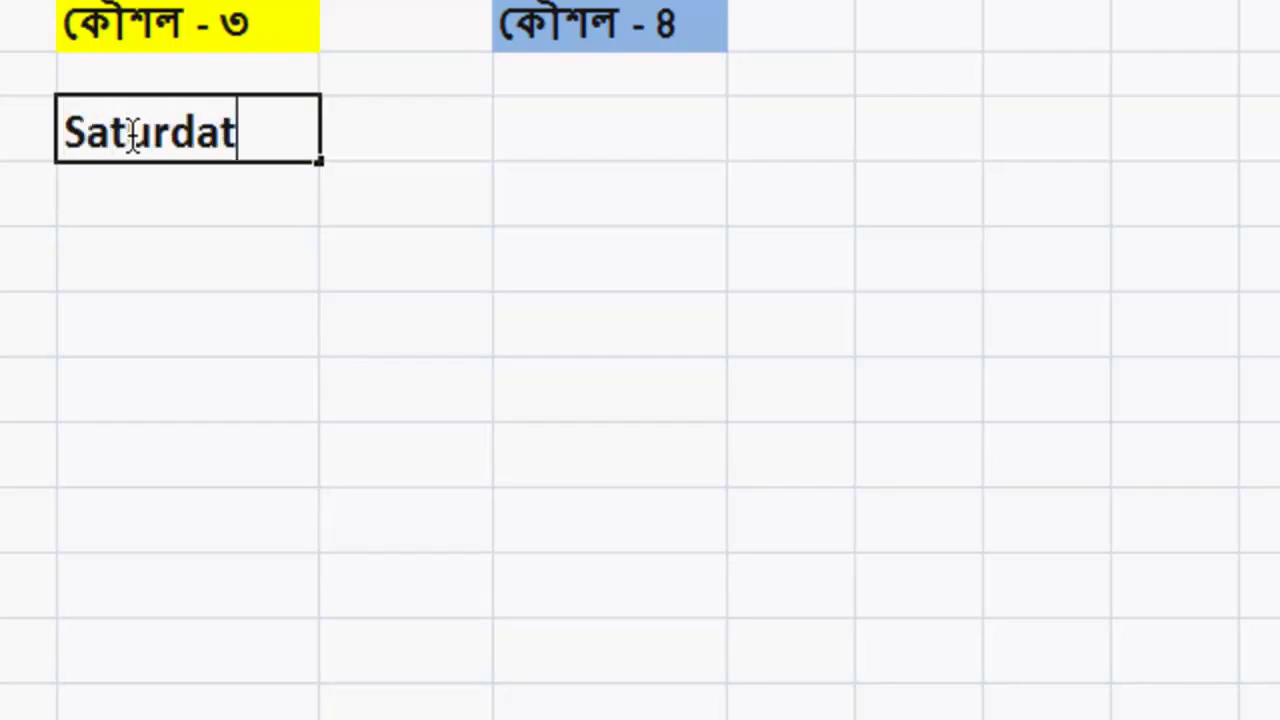
key(BackSpace)
text(y)
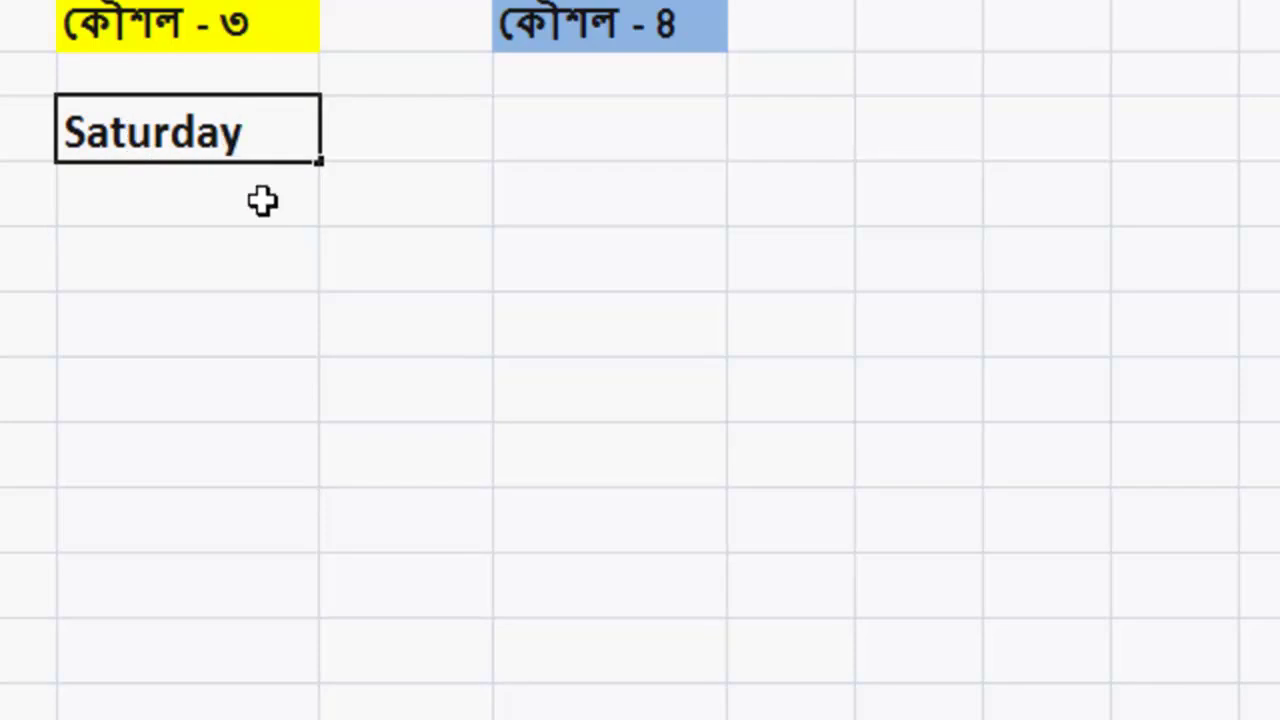
key(Return)
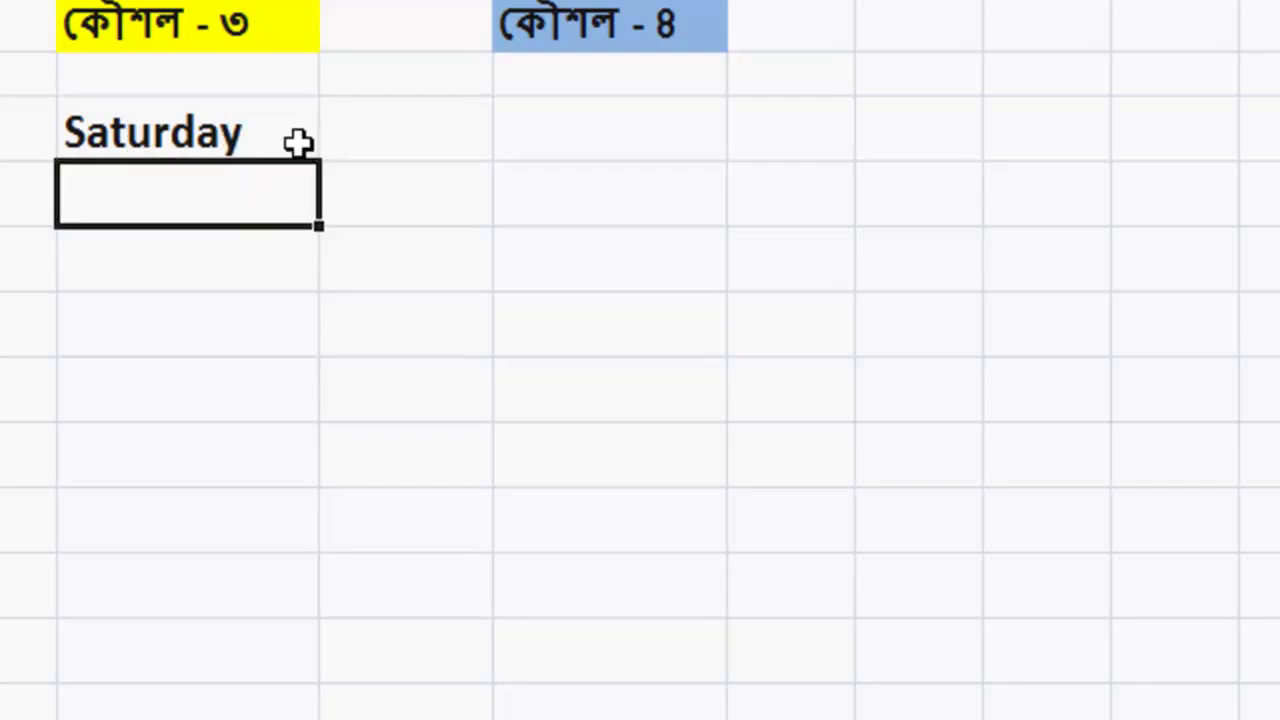
Auto-fill the weekday names from G7 down column G to at least row 16
click(298, 143)
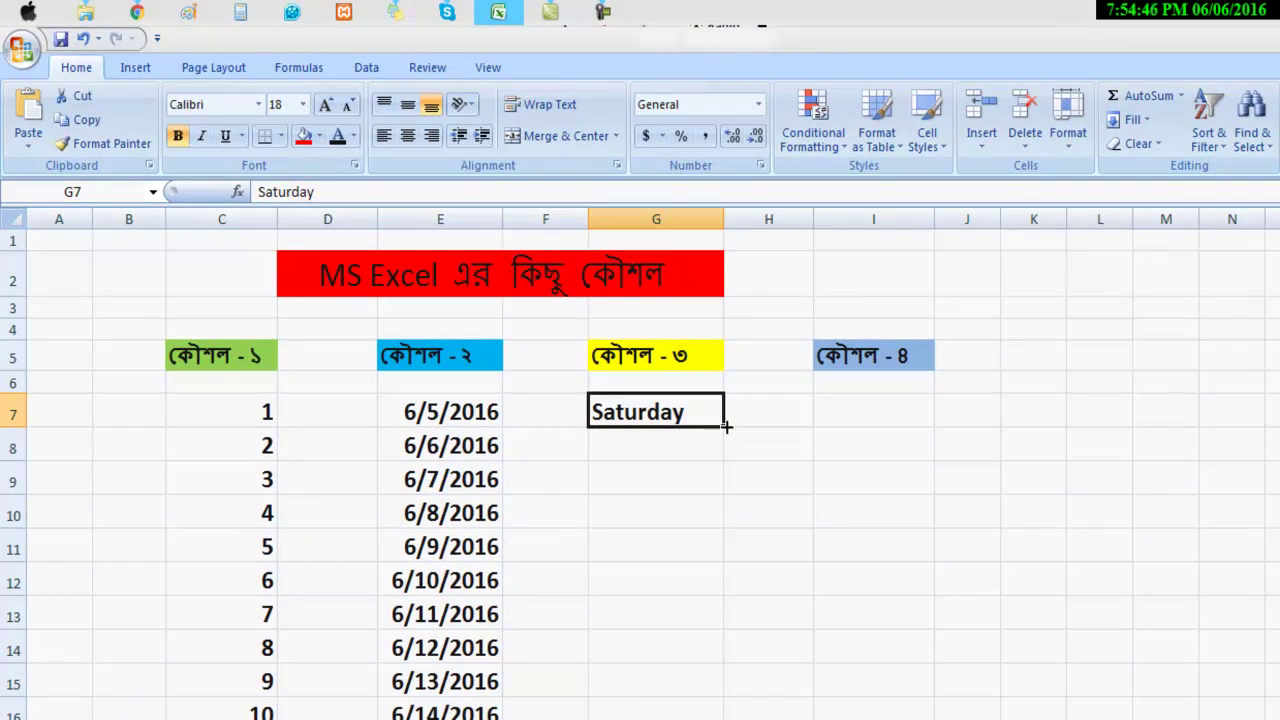
click(677, 451)
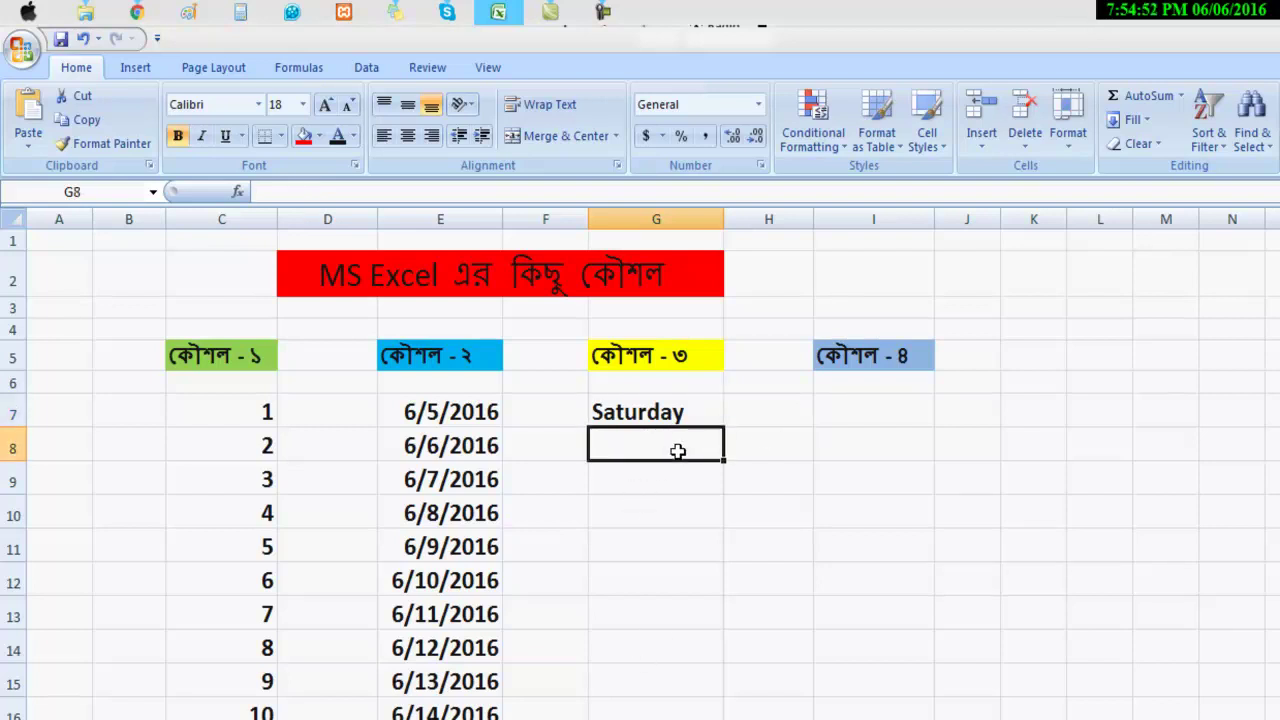
click(689, 416)
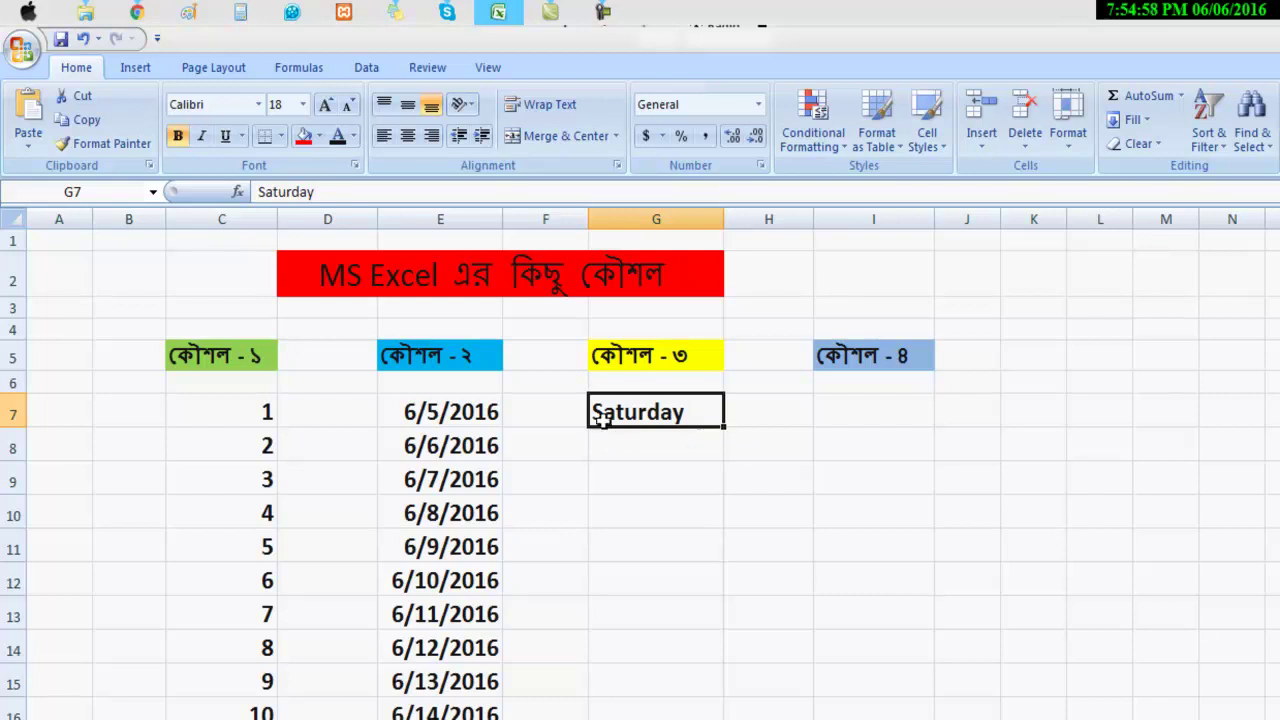
click(694, 446)
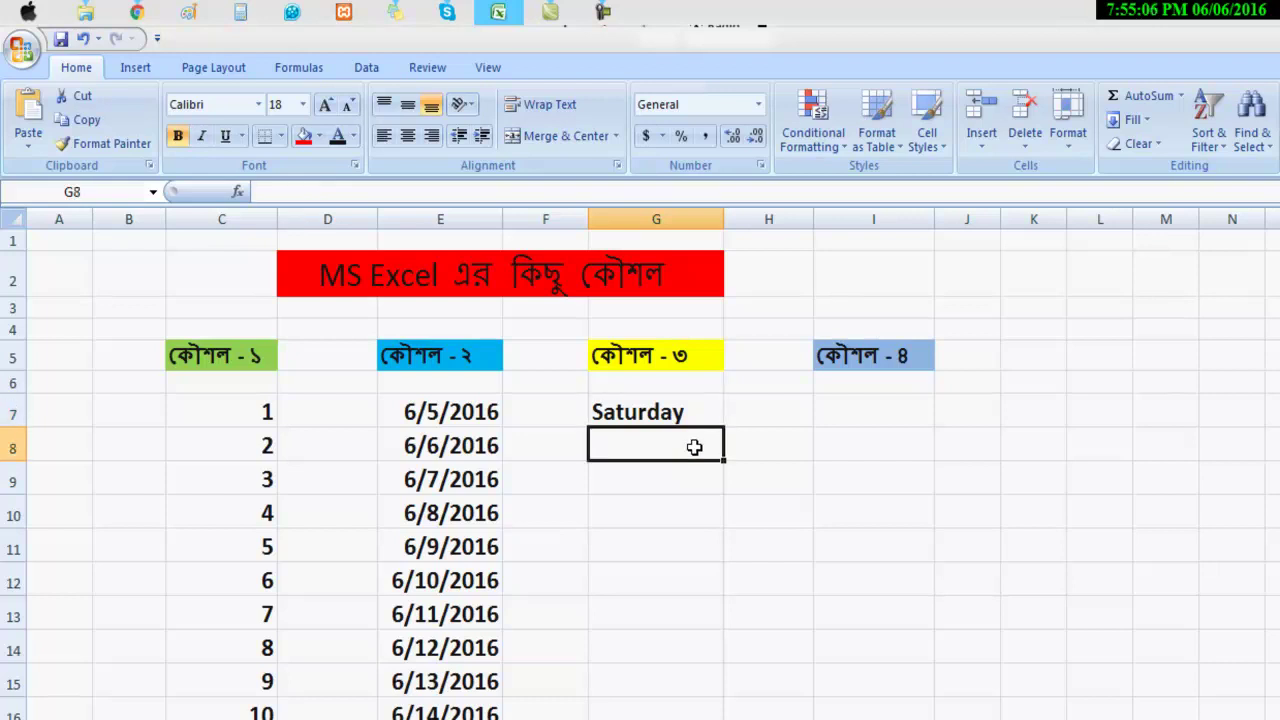
click(695, 415)
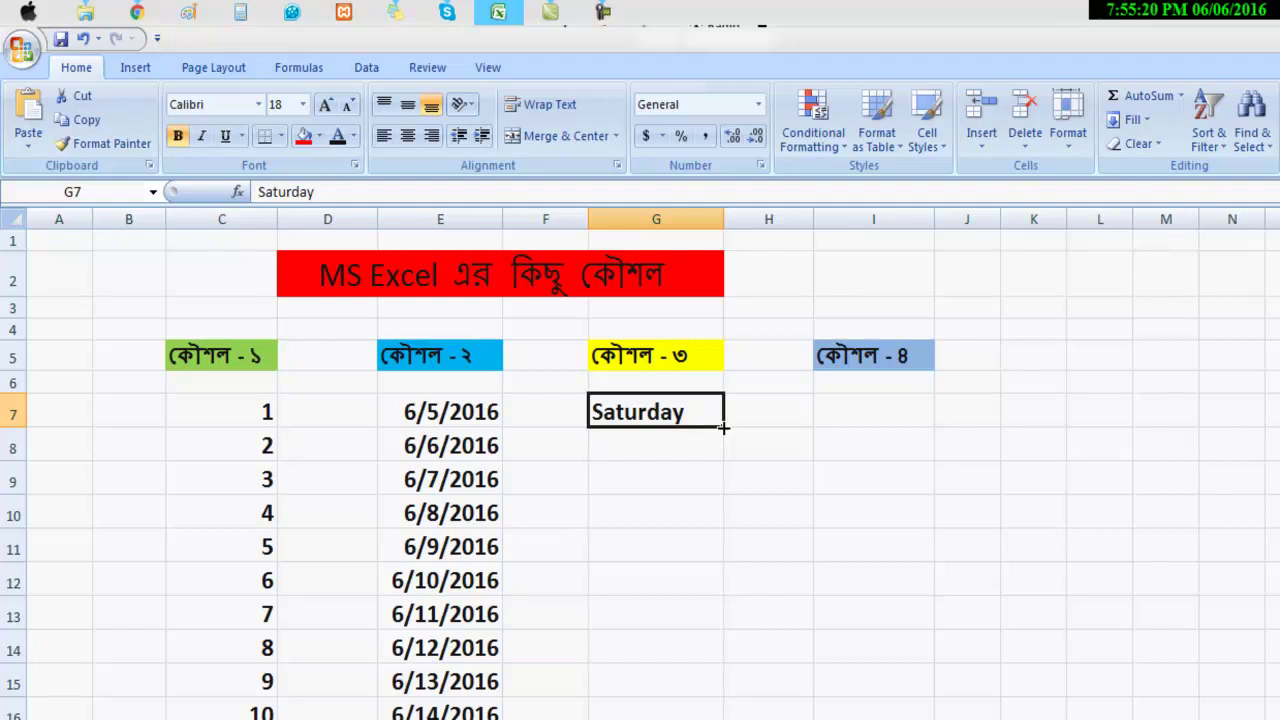
drag(723, 427, 720, 714)
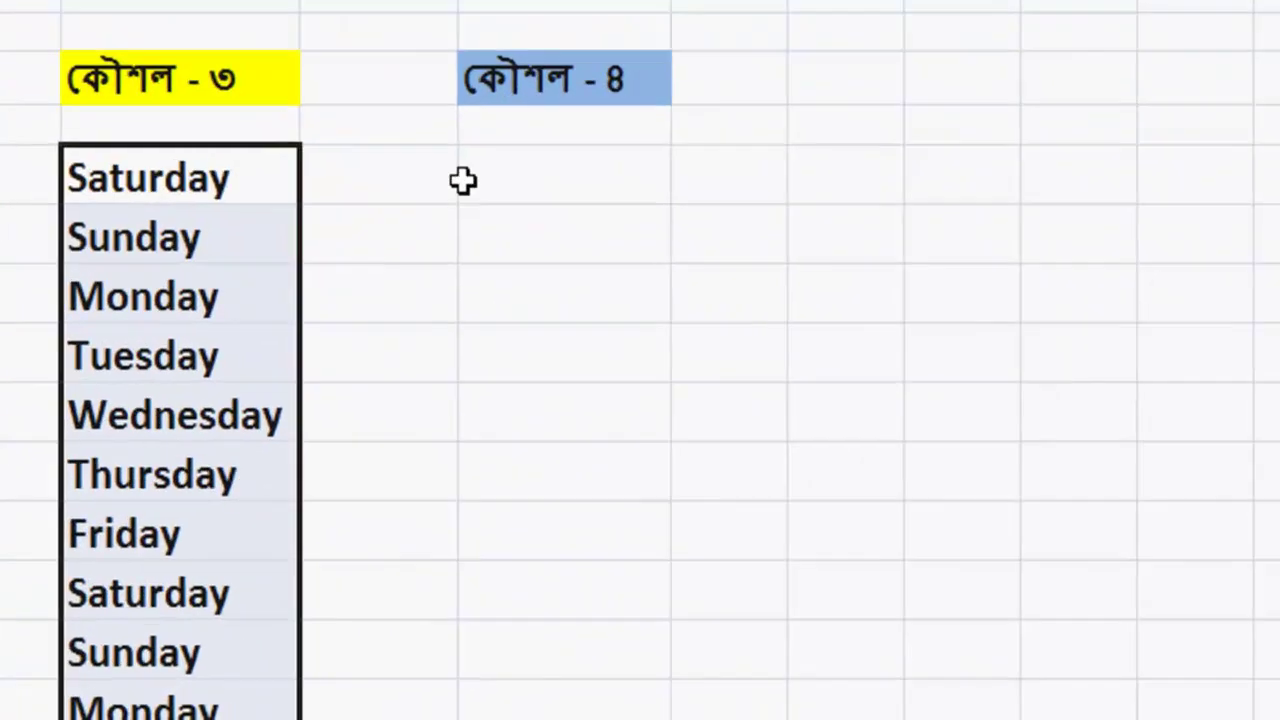
Enter January in cell I7 beneath the কৌশল - ৪ heading
click(877, 410)
double_click(877, 410)
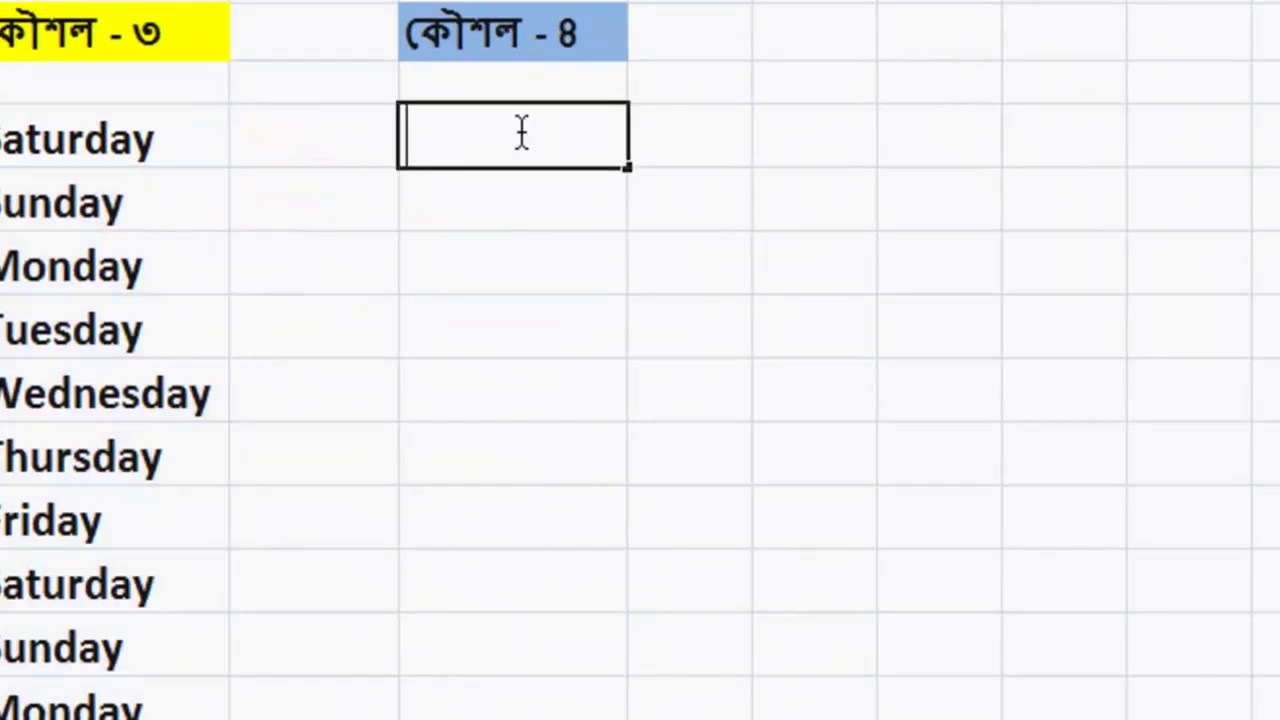
text(Ja)
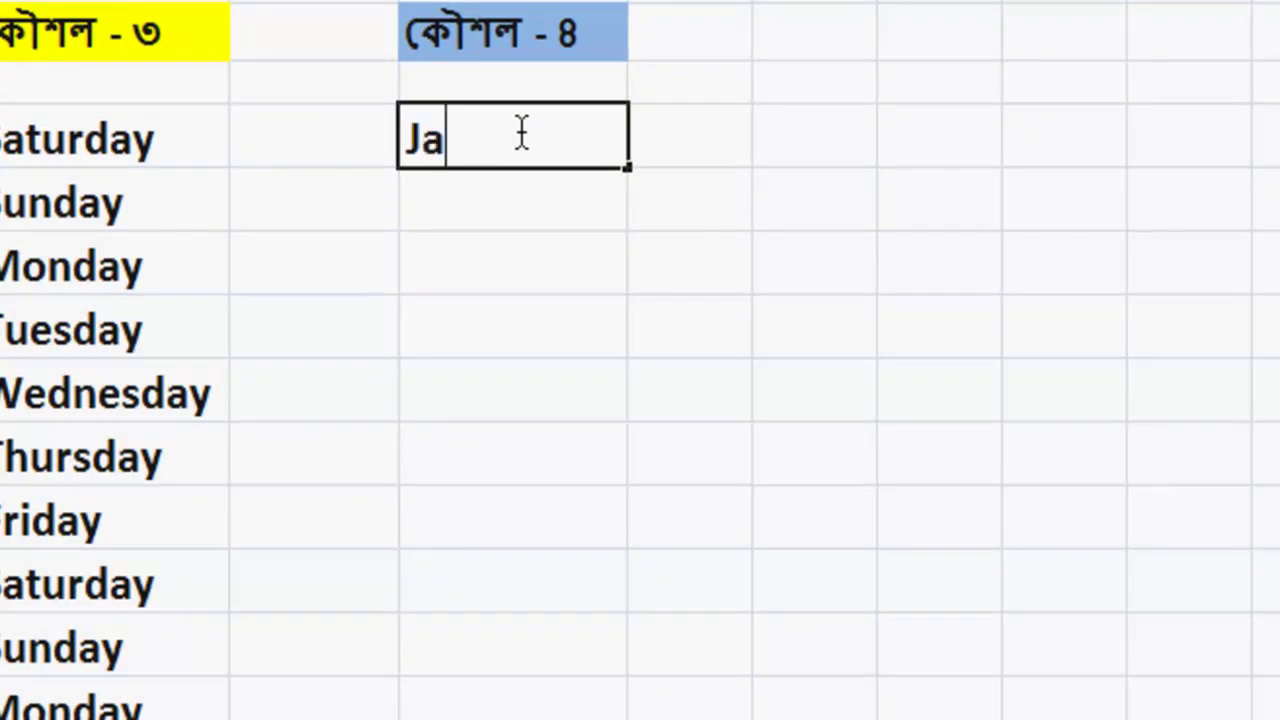
text(nuary)
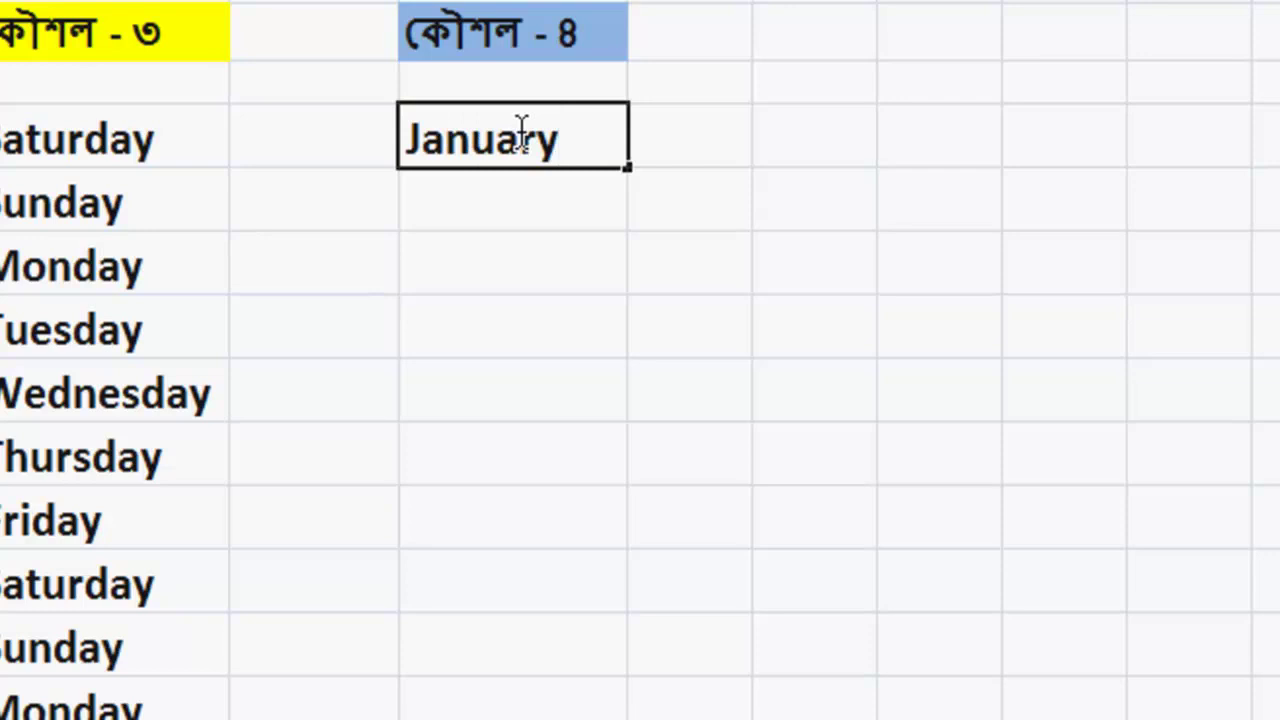
click(586, 246)
Auto-fill the month names from I7 down column I to at least row 16
click(563, 150)
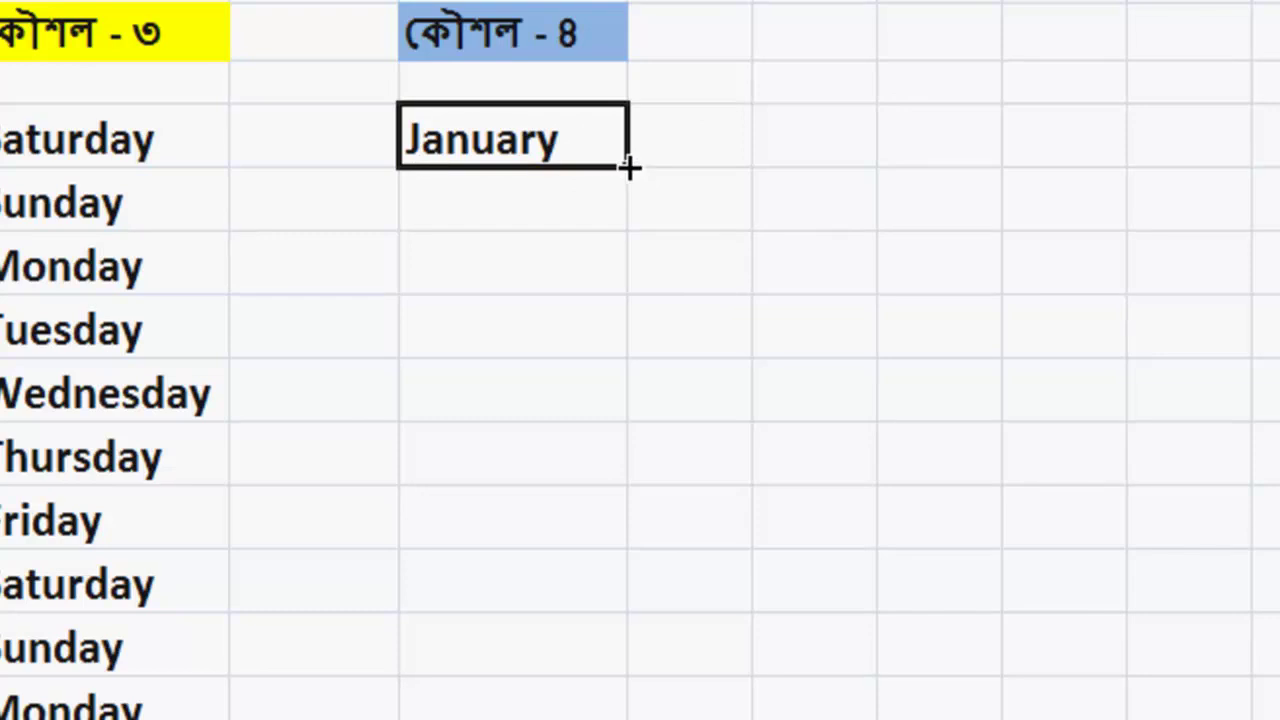
drag(630, 168, 600, 705)
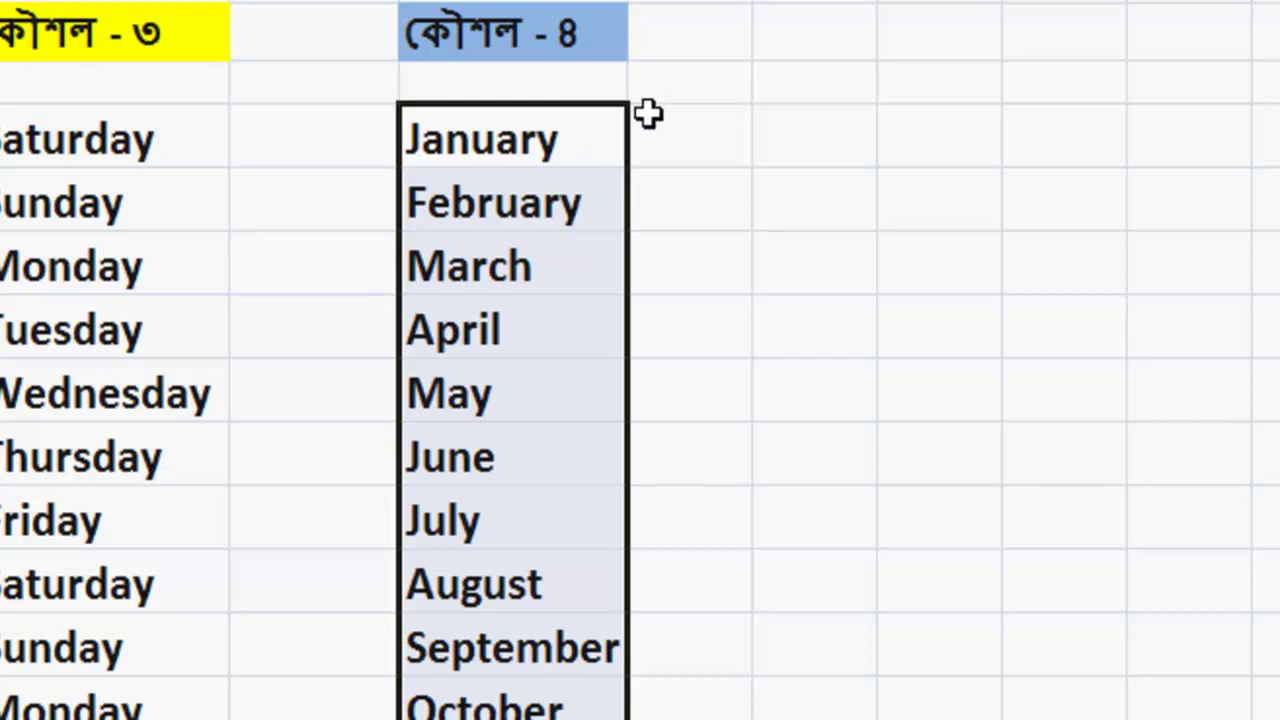
click(690, 120)
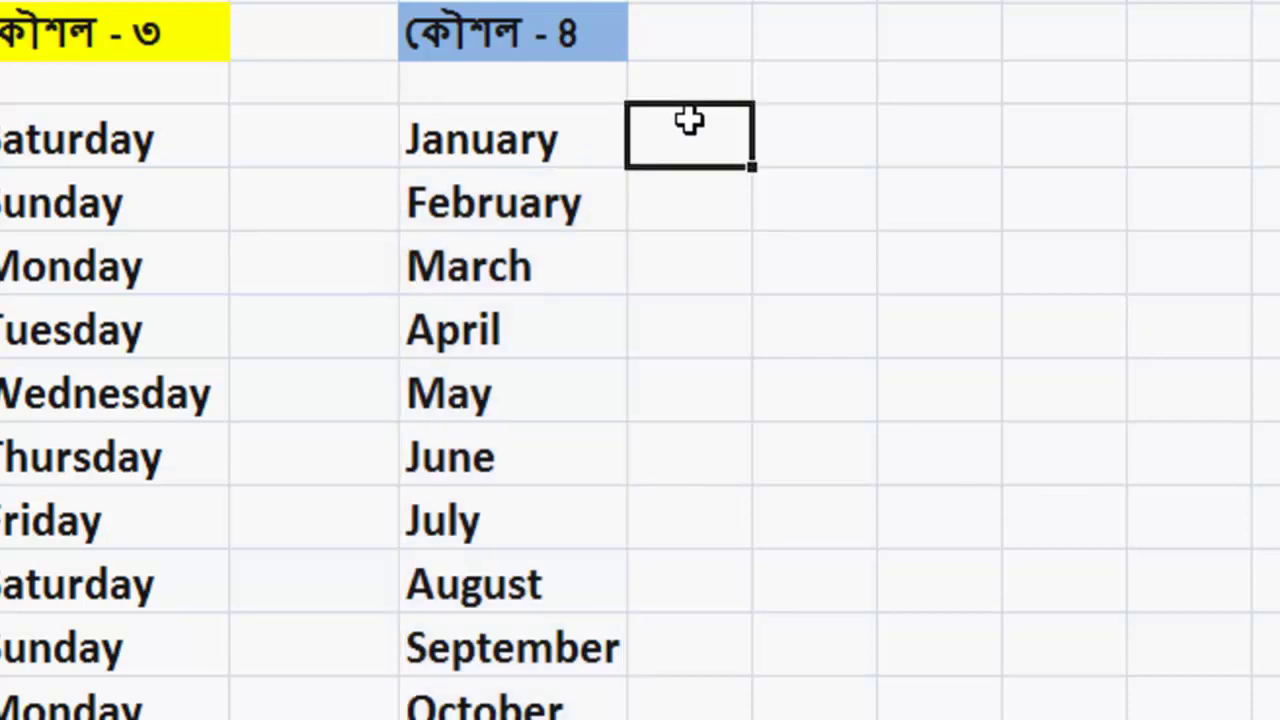